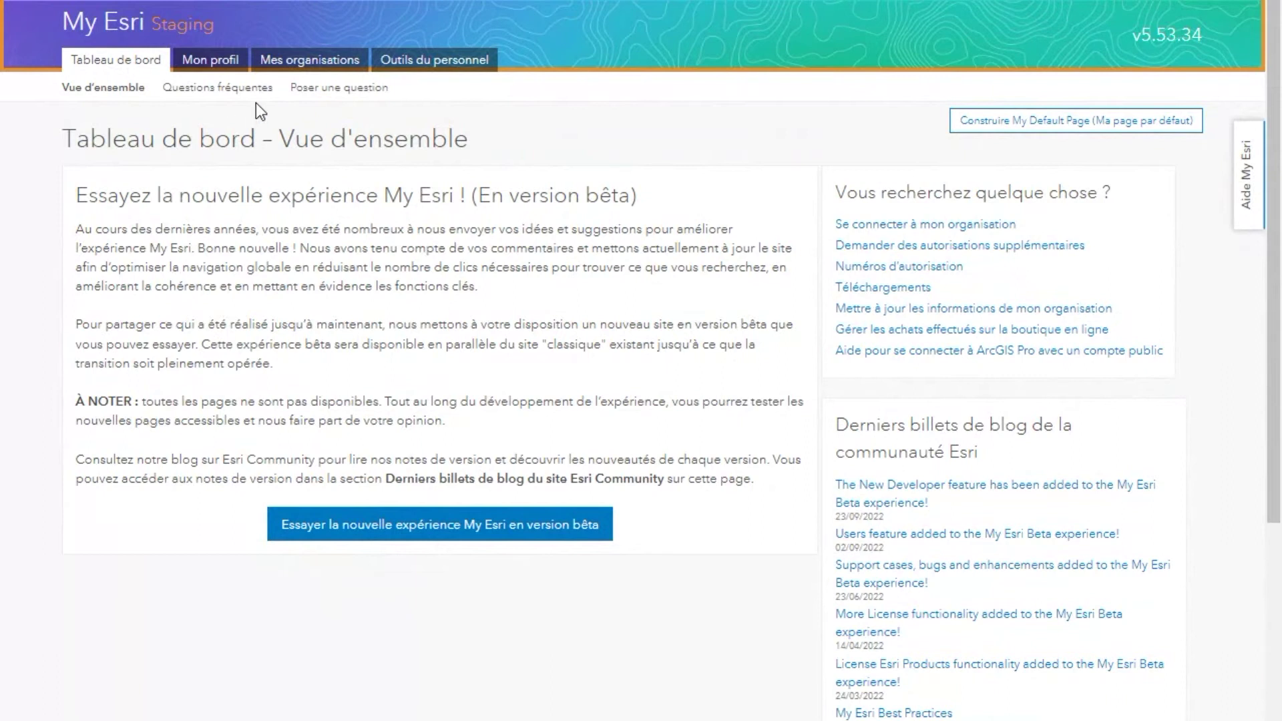
Step: Switch the user management view to FranceStore TestQA and start inviting users
click(303, 64)
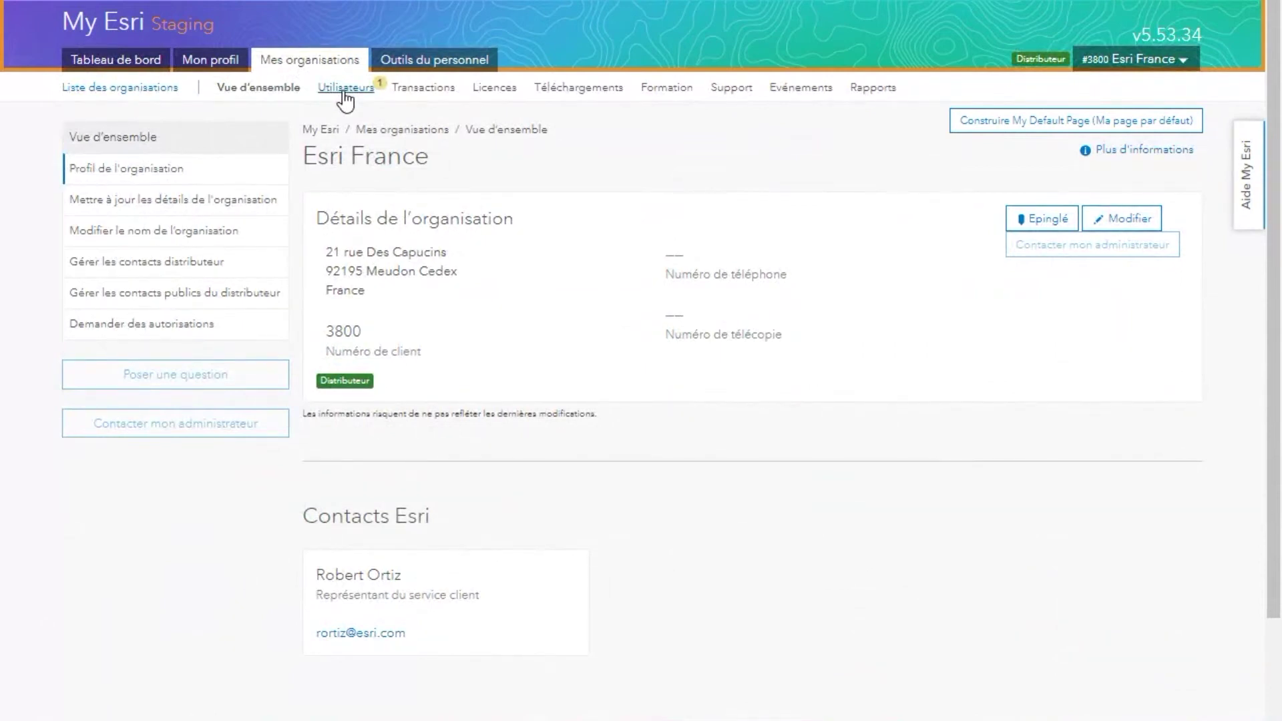
click(345, 94)
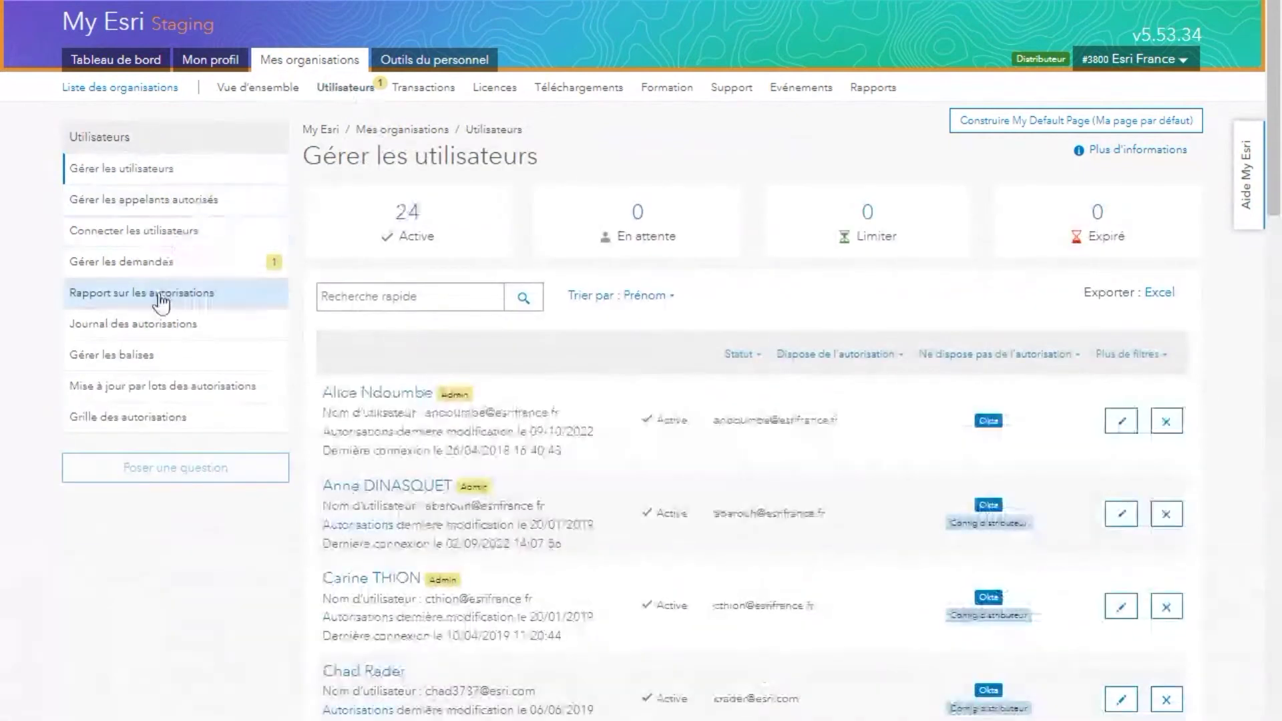
click(1162, 60)
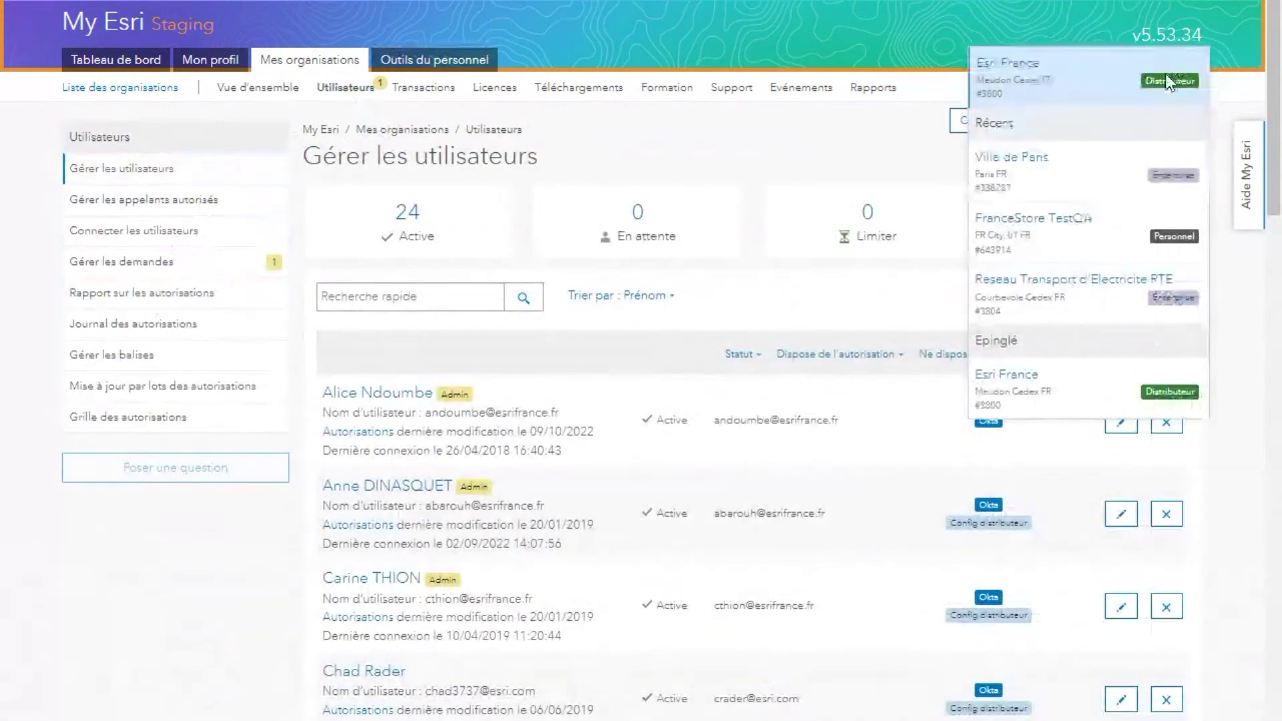
click(1081, 228)
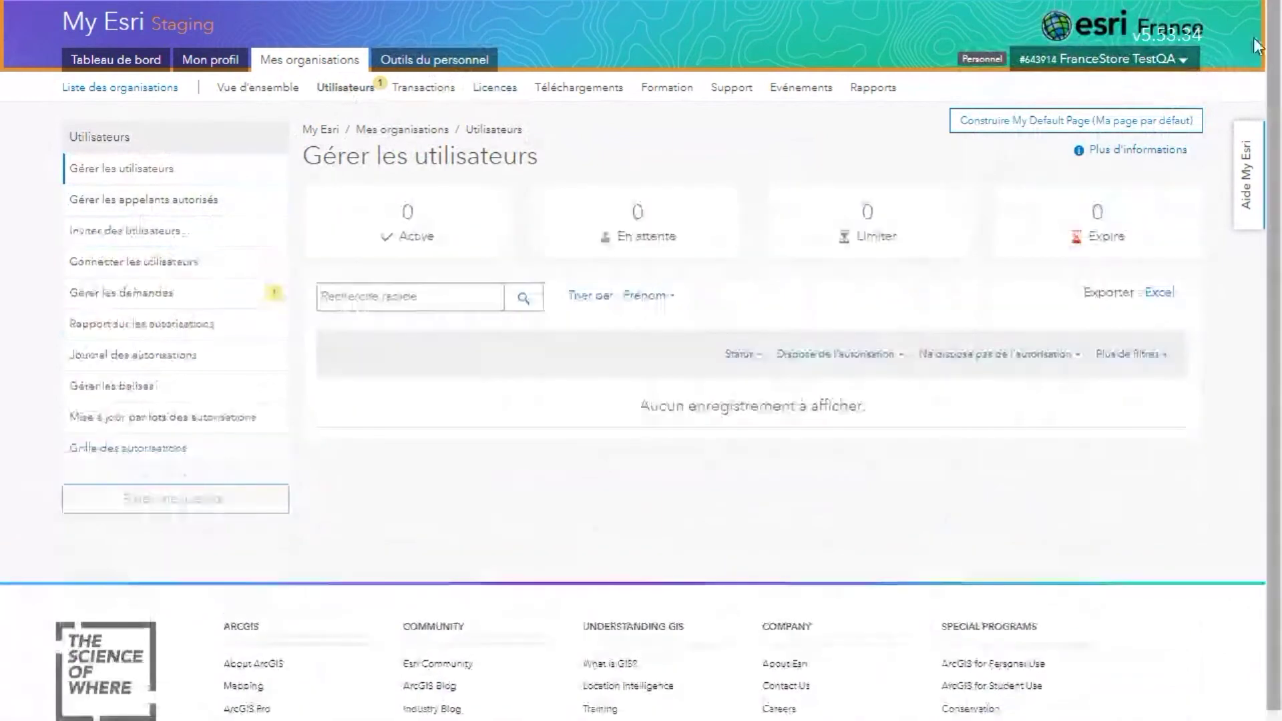
click(135, 244)
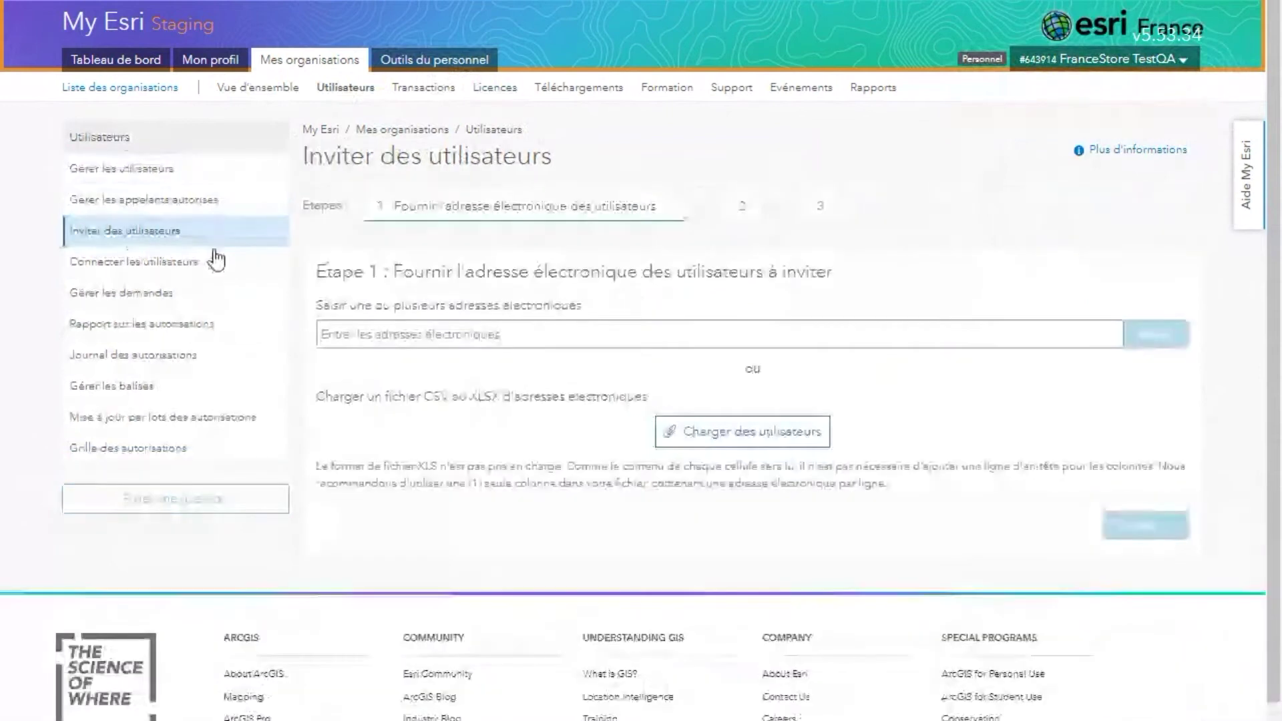
Step: Enter and validate the first invitee's e-mail address
click(470, 341)
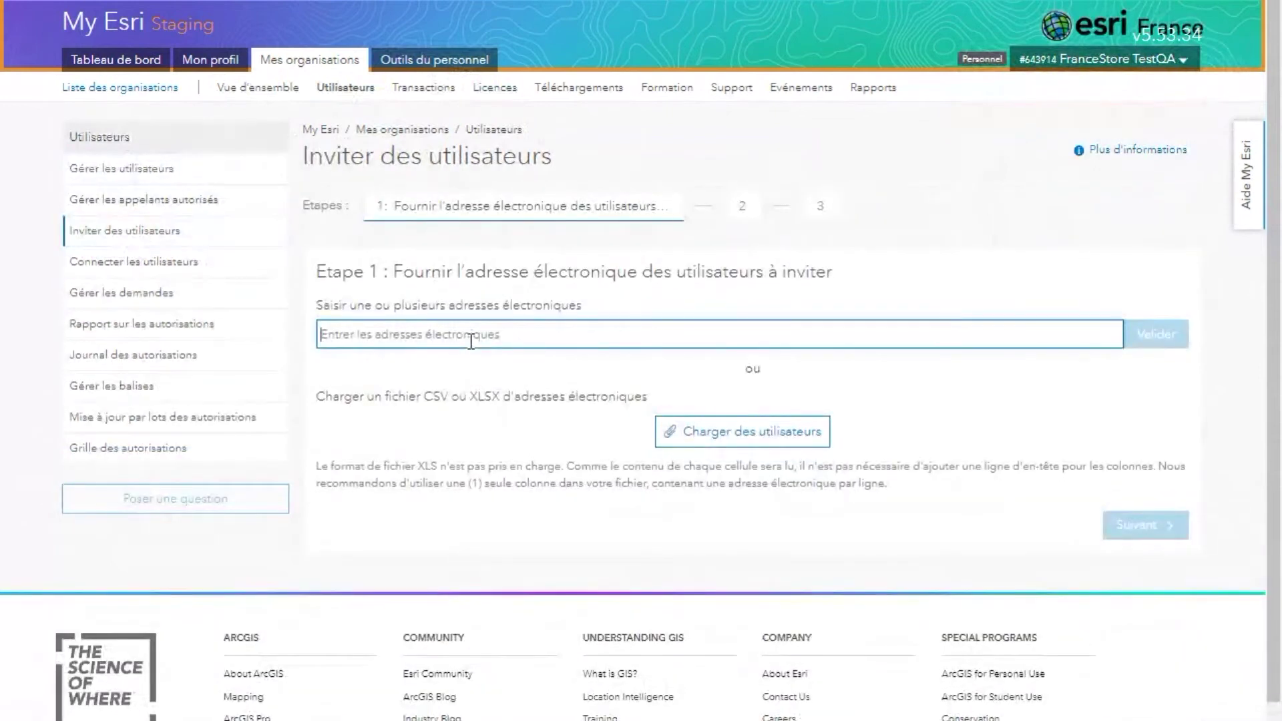
text(vr)
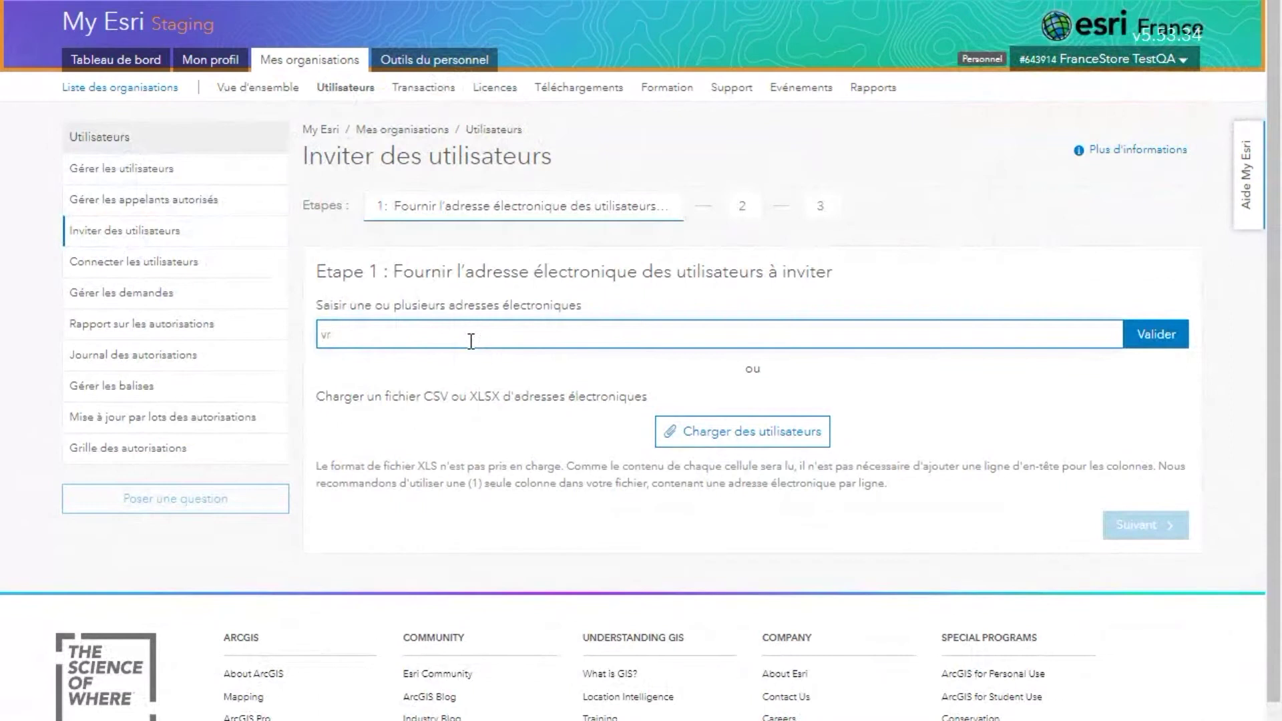
key(BackSpace)
key(BackSpace)
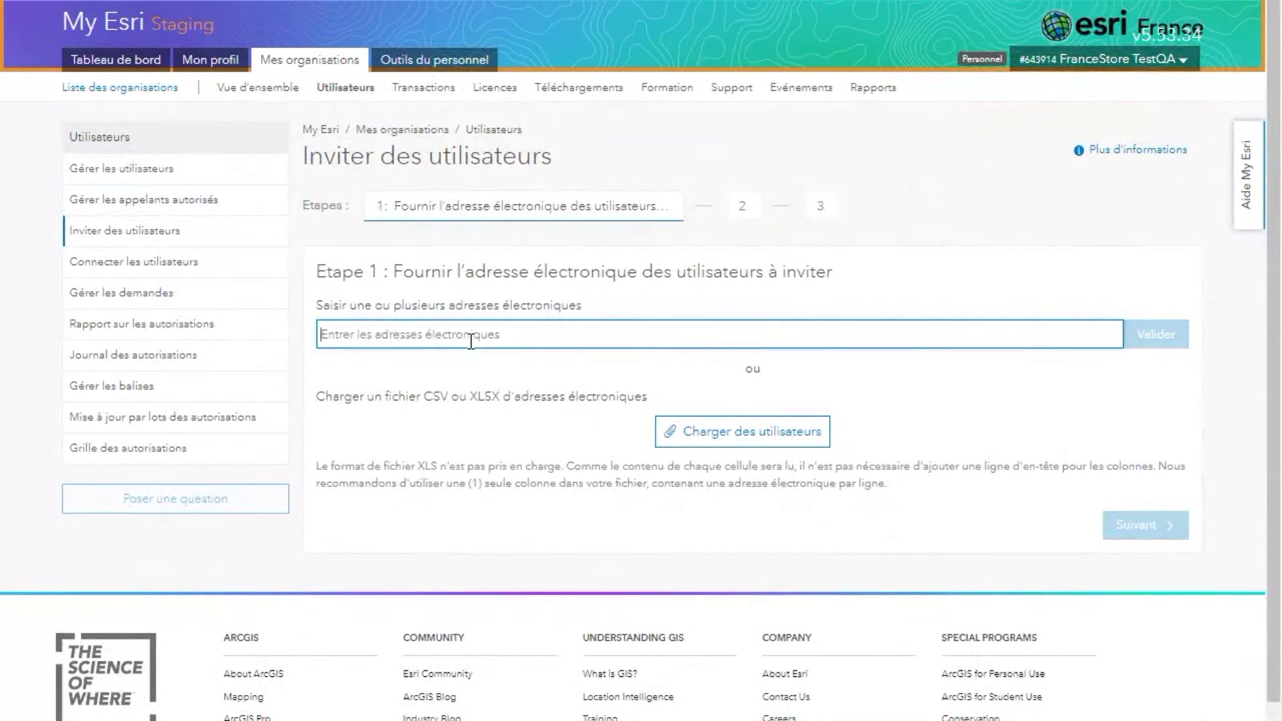
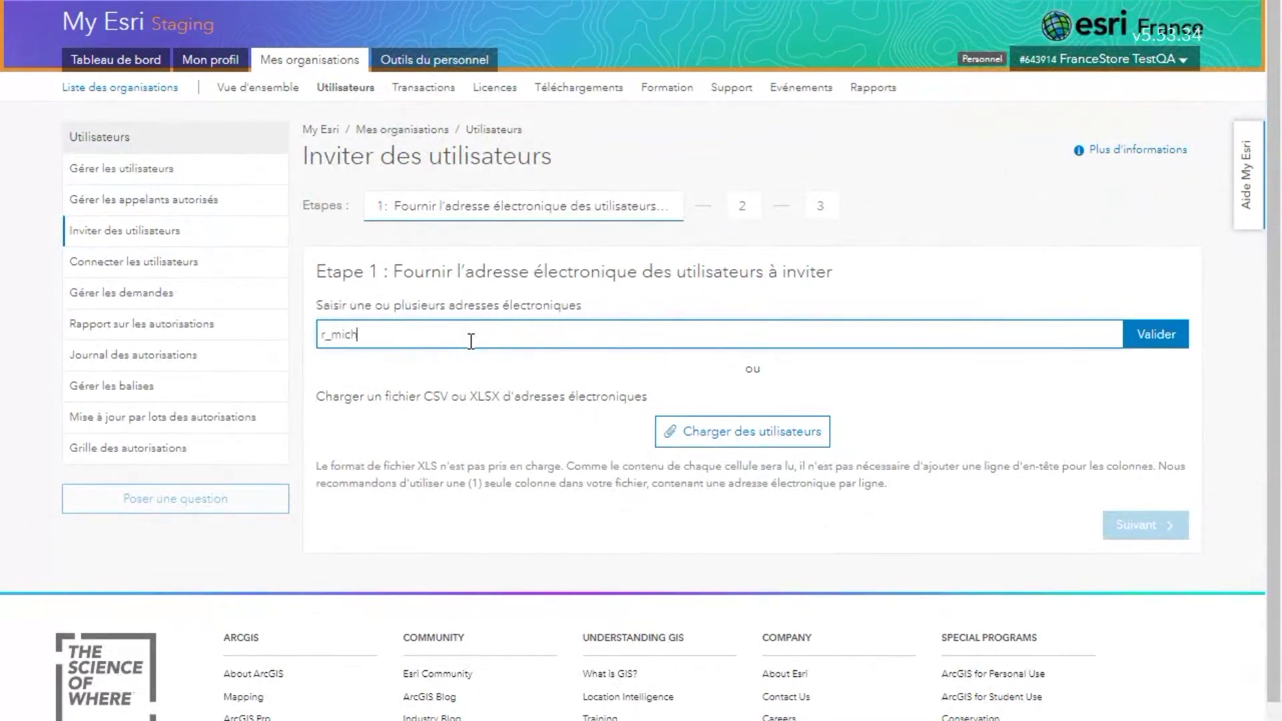
click(1164, 347)
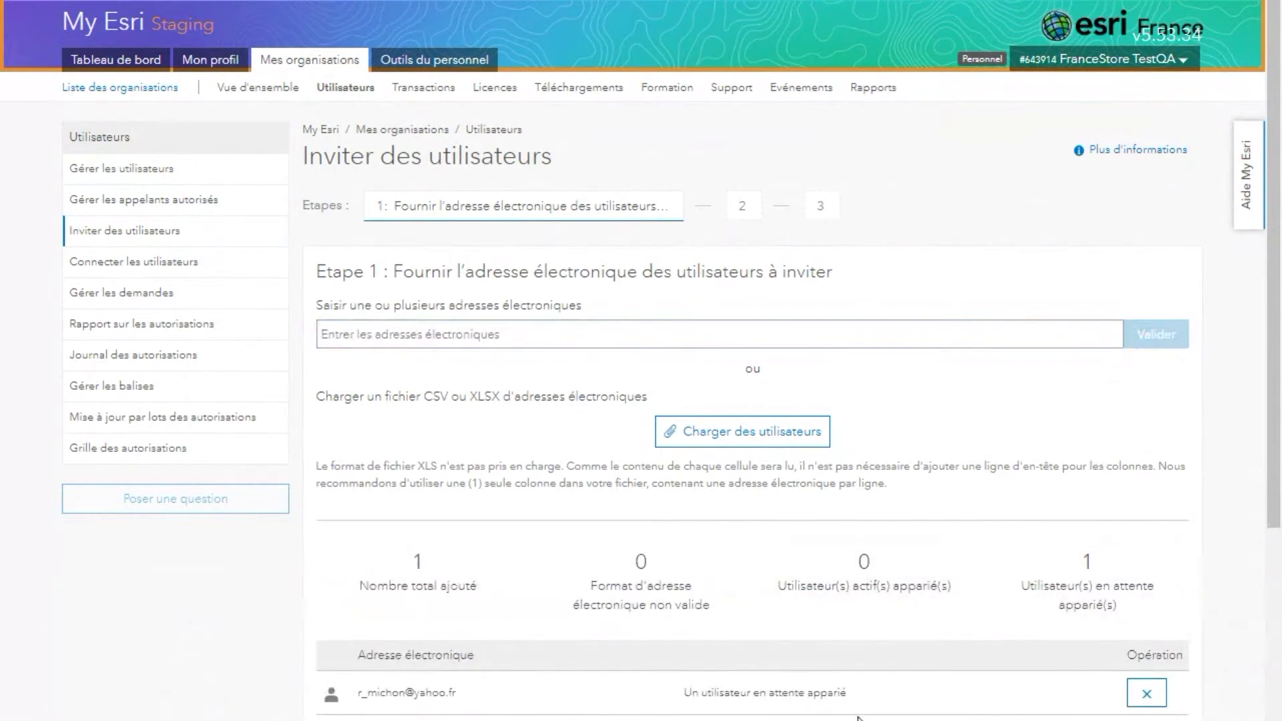
Step: Add a second invitee's e-mail, remove the already-pending address, and continue to permissions
scroll(858, 715, down, 3)
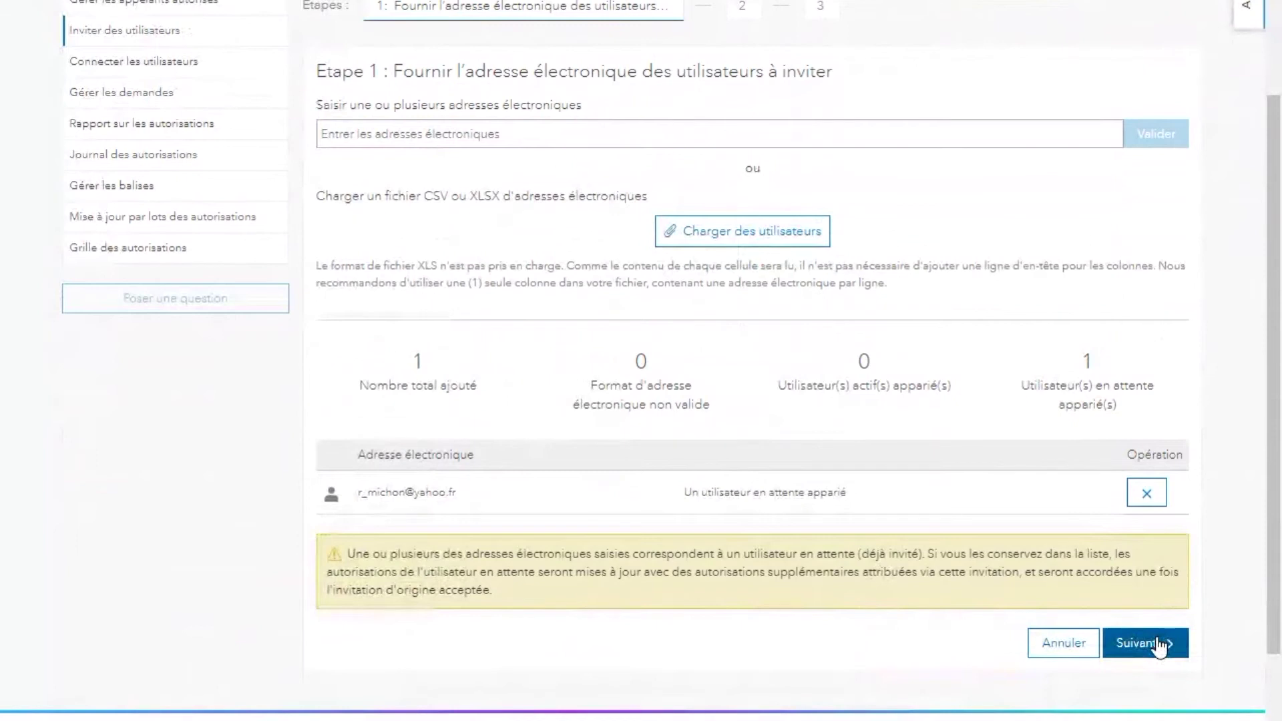
scroll(561, 323, up, 3)
click(561, 323)
text(u)
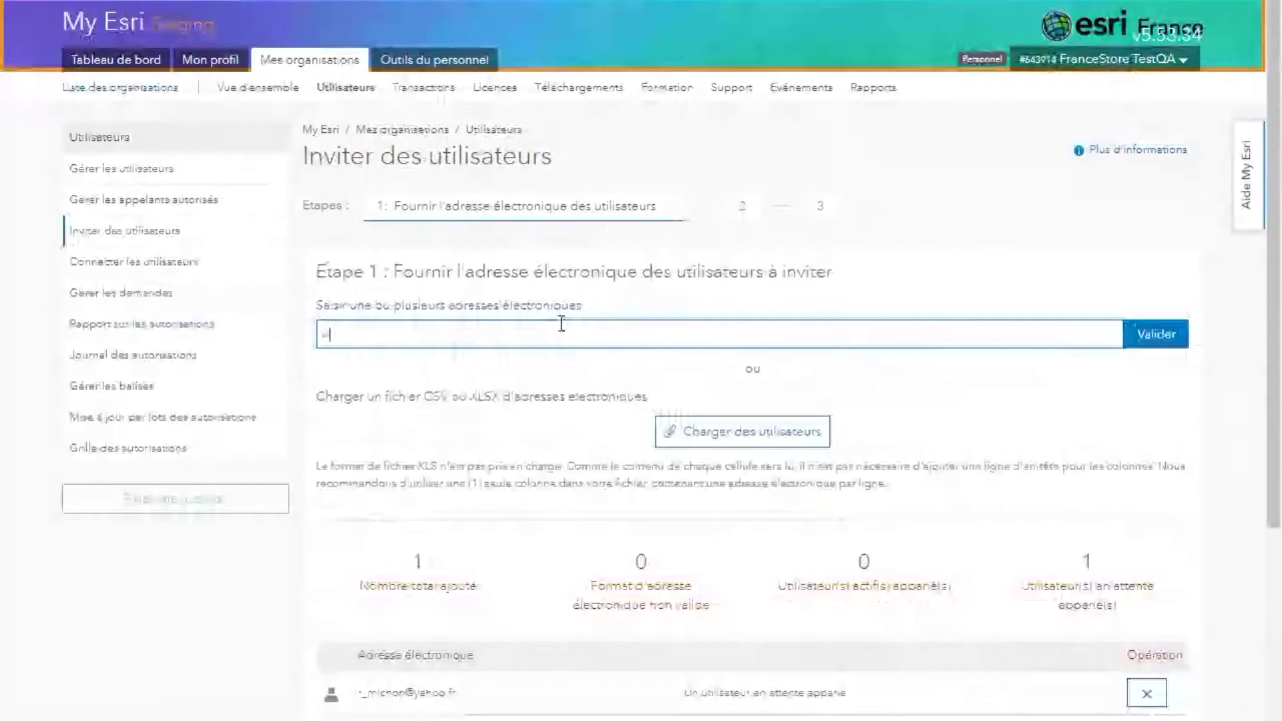
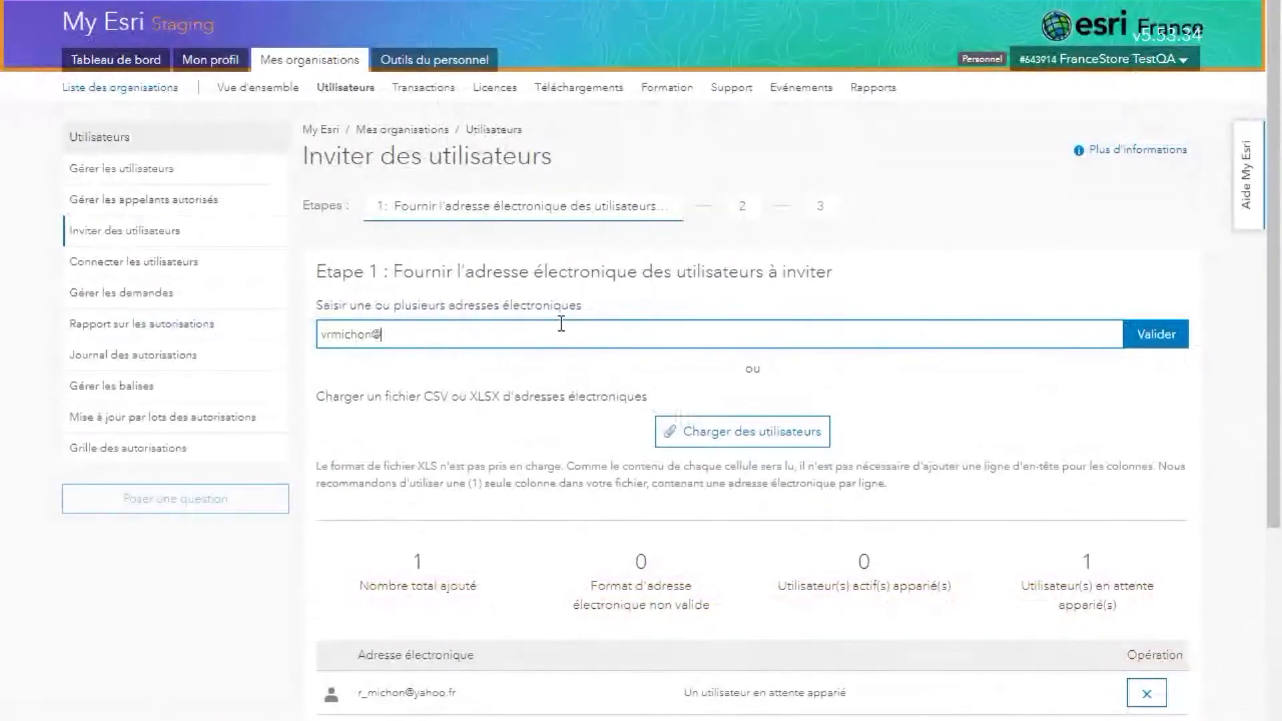
click(1135, 333)
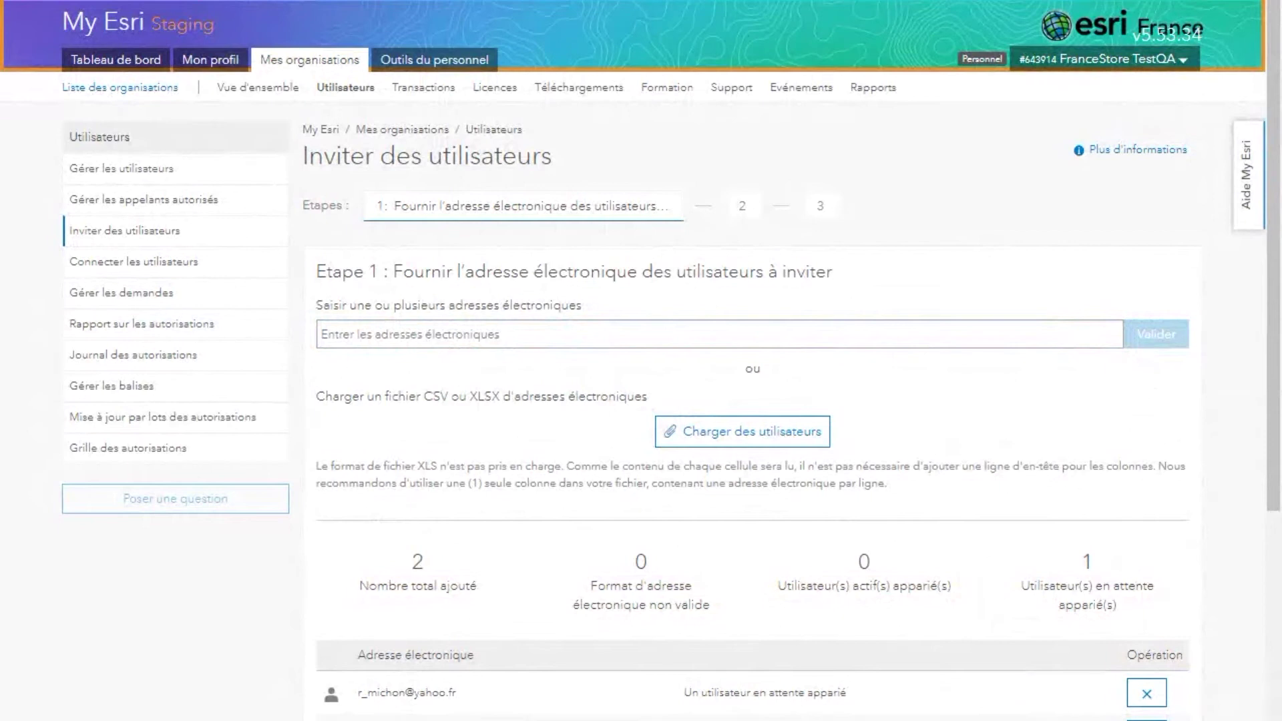
scroll(1145, 493, down, 3)
click(1144, 492)
click(1158, 560)
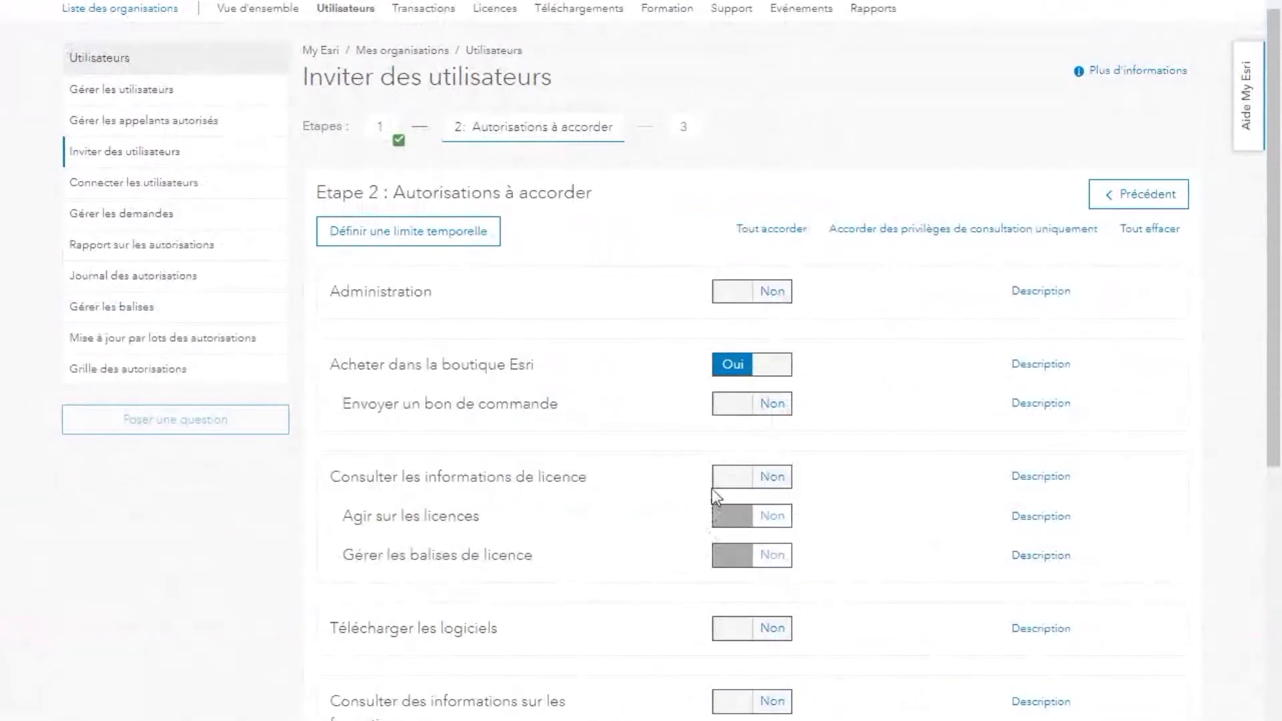
Step: Grant licence viewing, licence action and support-information permissions, then send the invitation
click(733, 478)
click(735, 526)
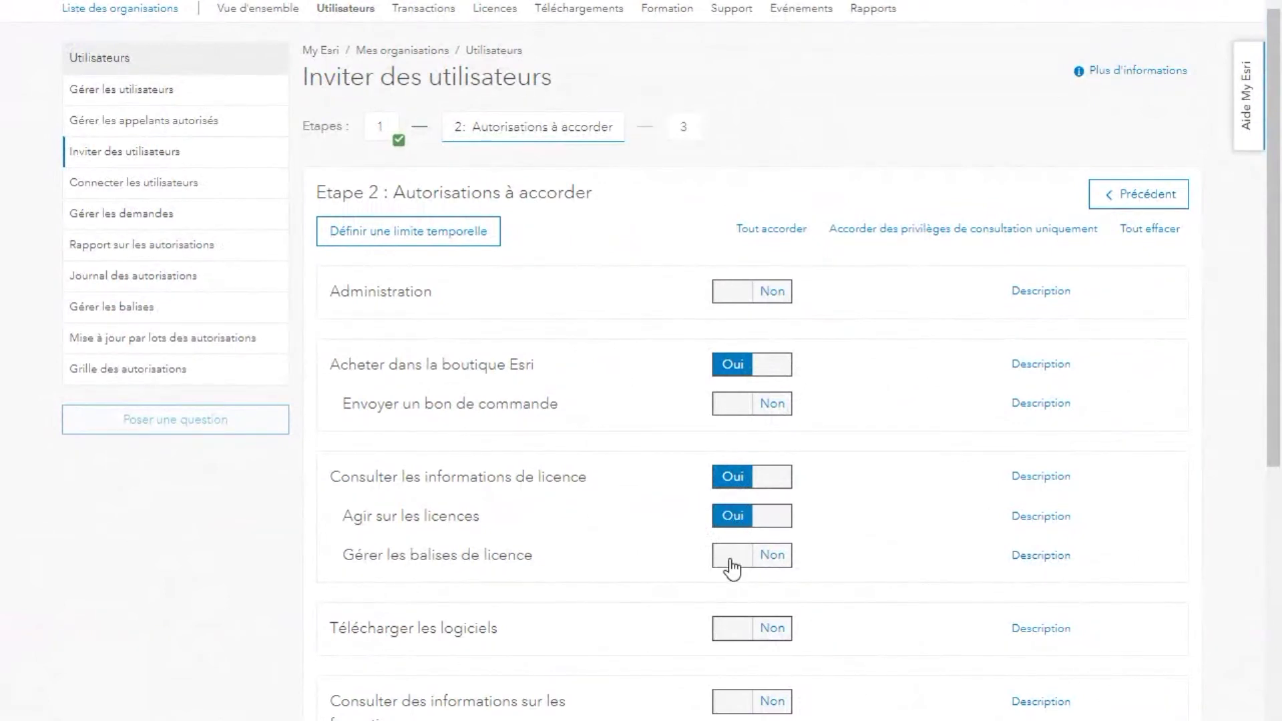
scroll(733, 567, down, 5)
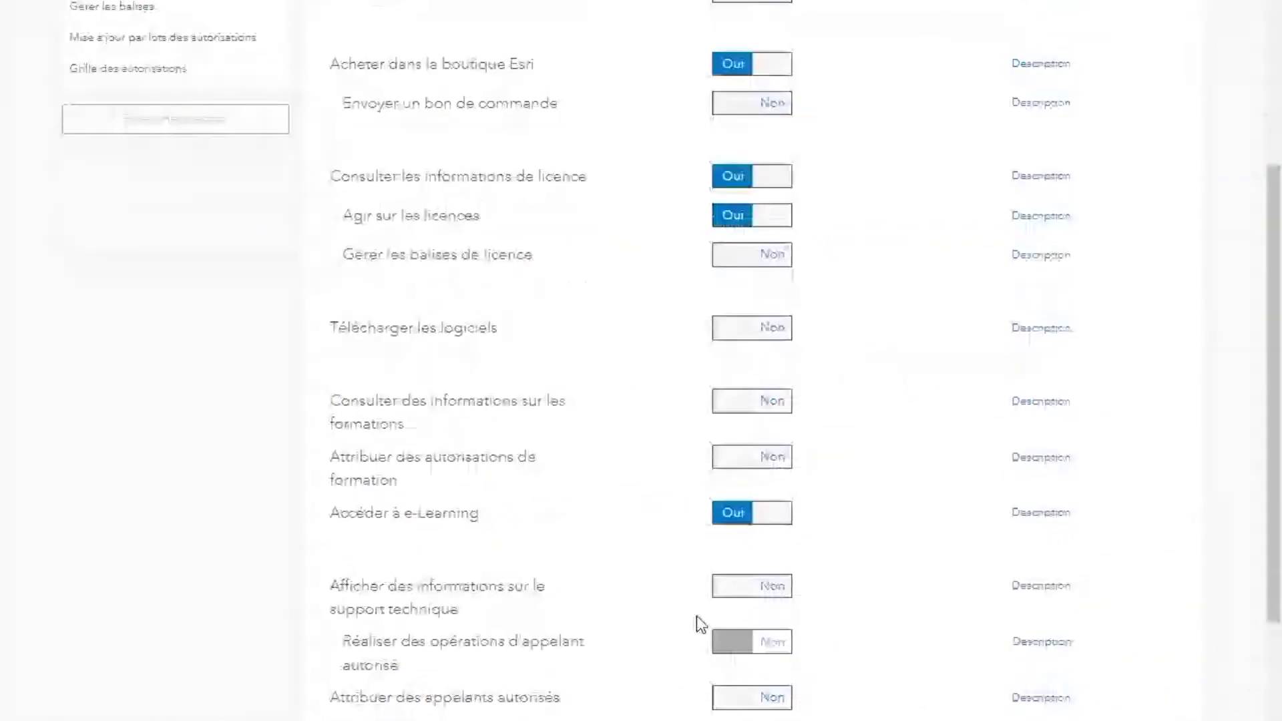
click(743, 596)
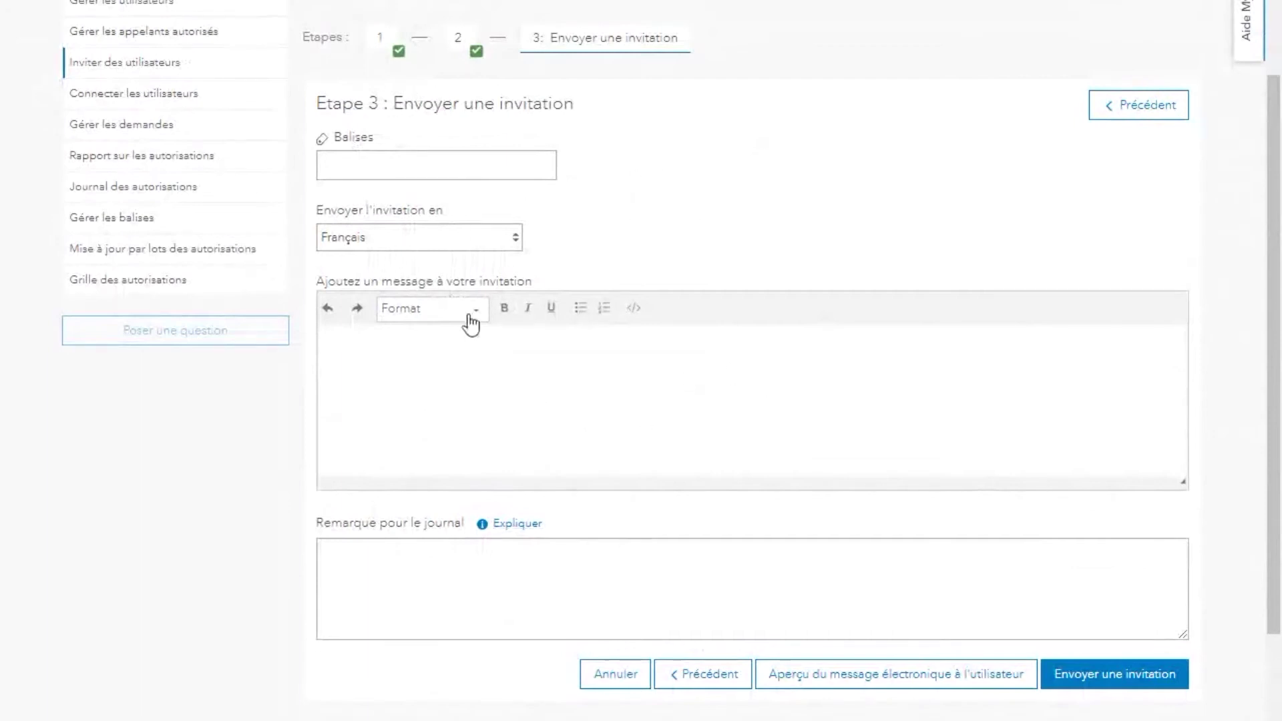
click(1134, 679)
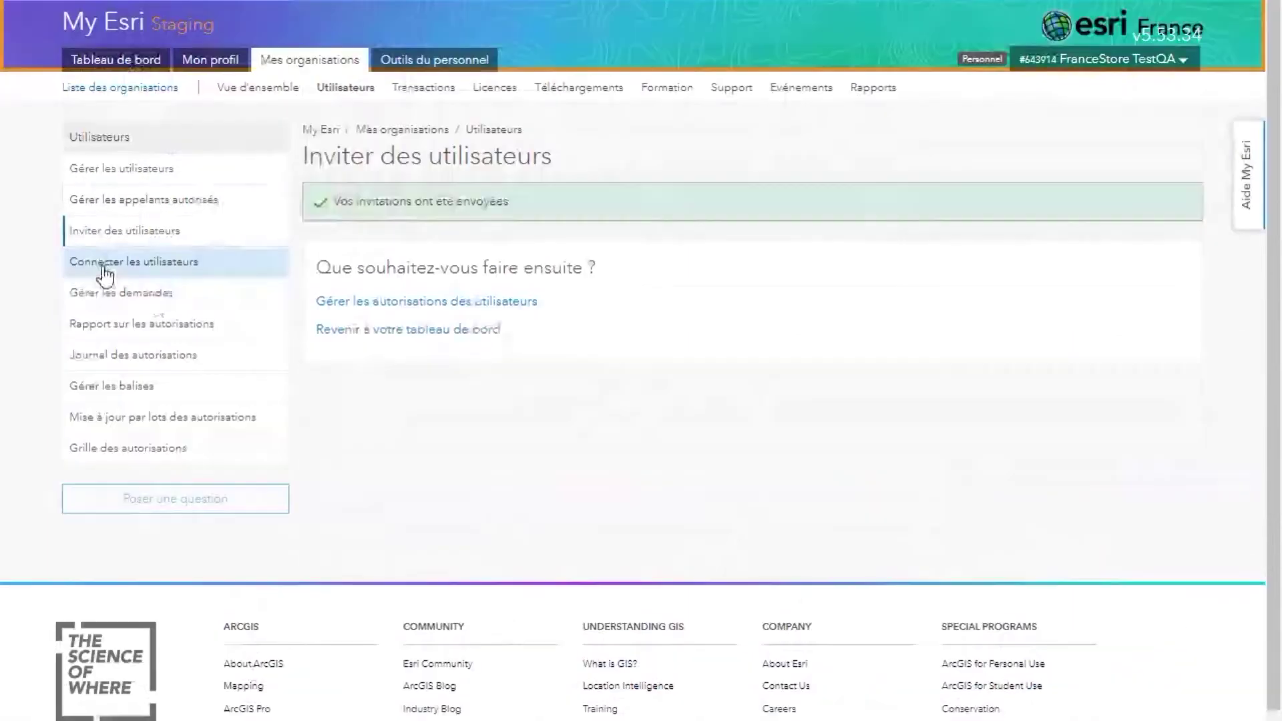
Step: Return to the dashboard and open the new My Esri beta with its overview menu
click(146, 93)
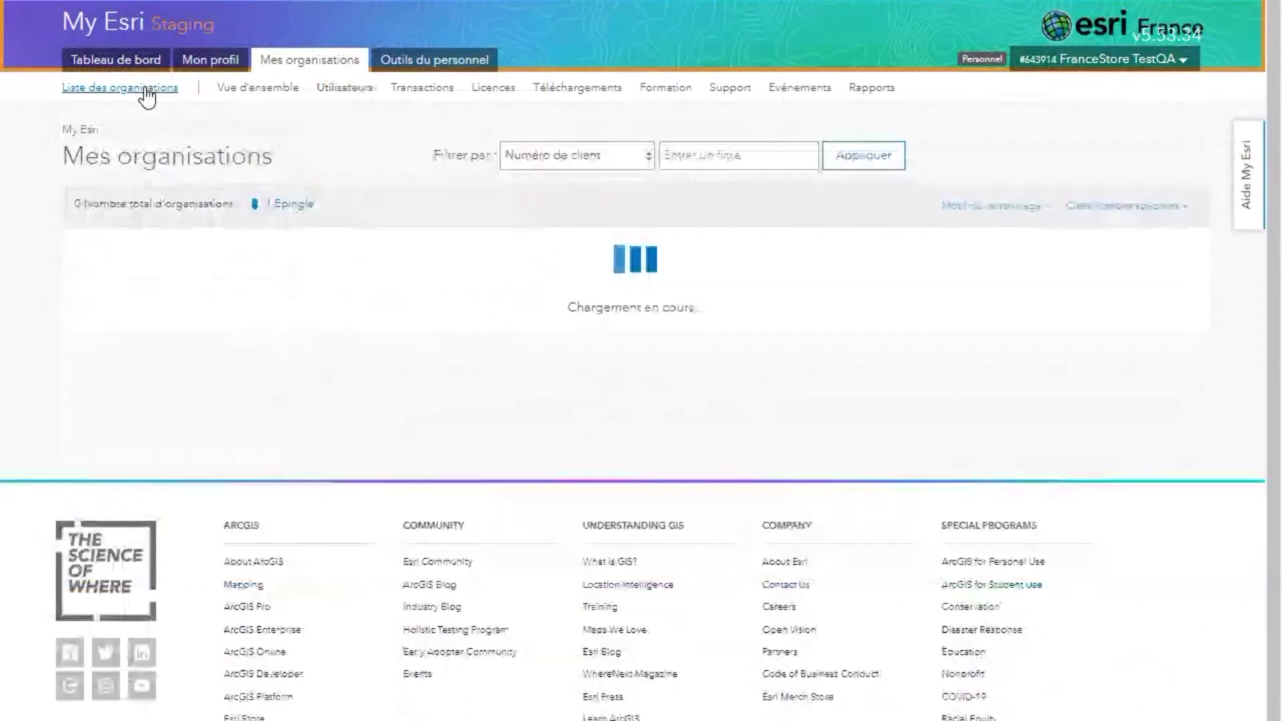
click(103, 63)
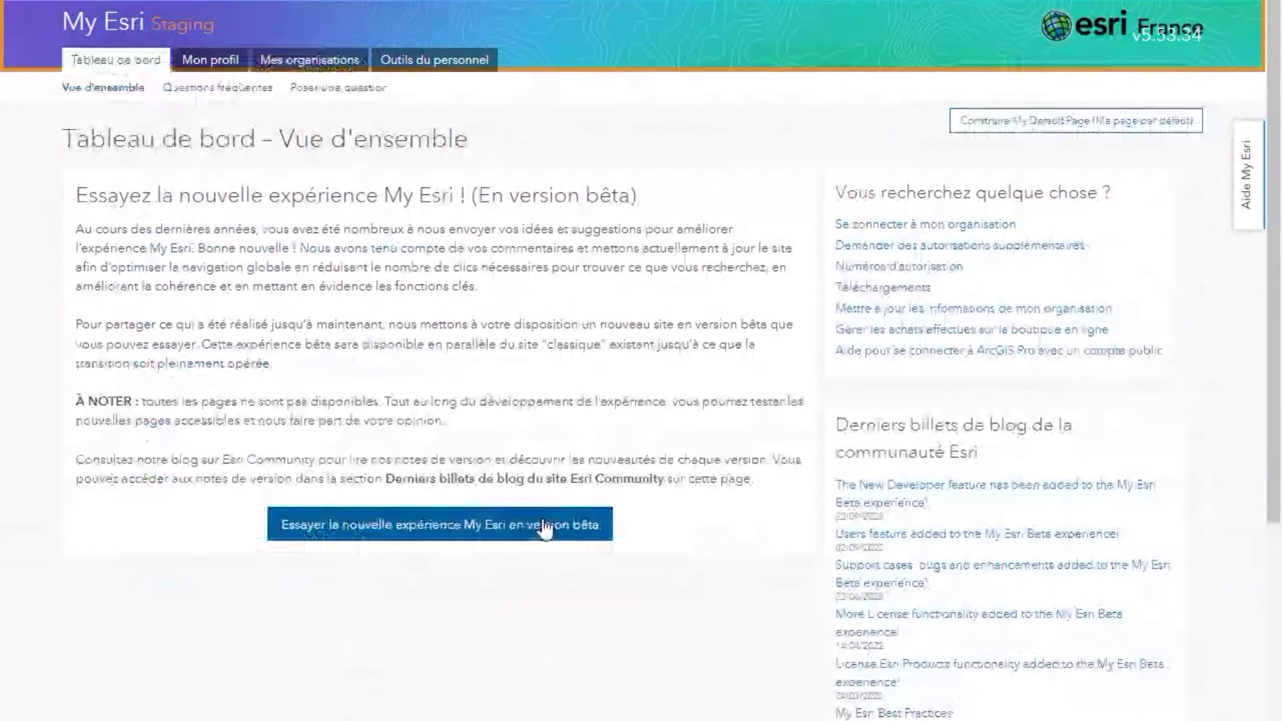
click(545, 528)
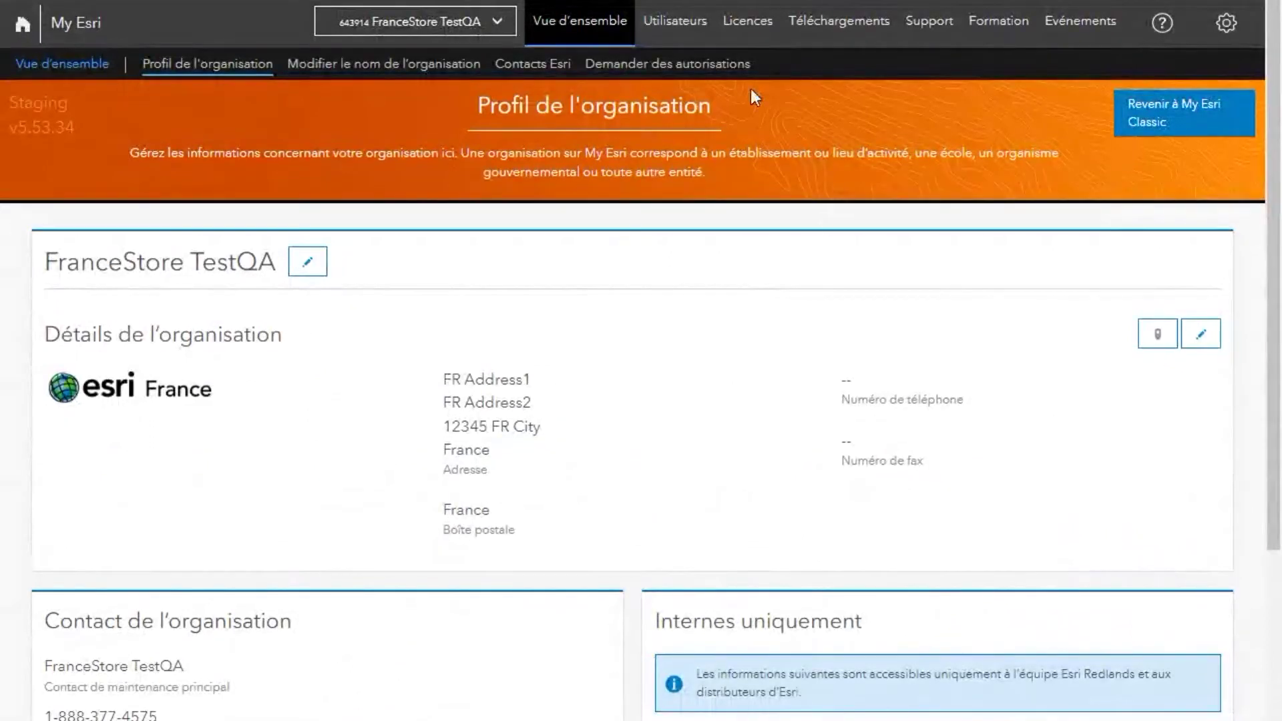
mouse_move(674, 26)
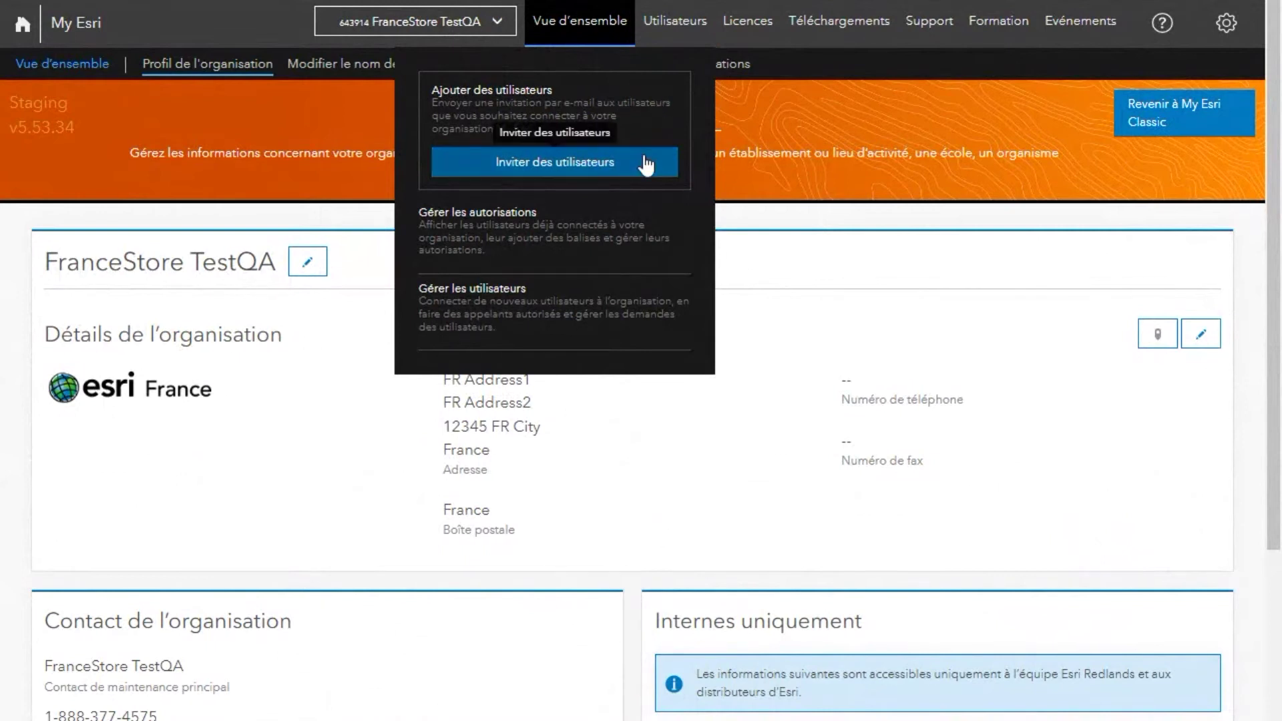
Step: Invite a test e-mail address with support-information viewing allowed and send the invitation
click(544, 171)
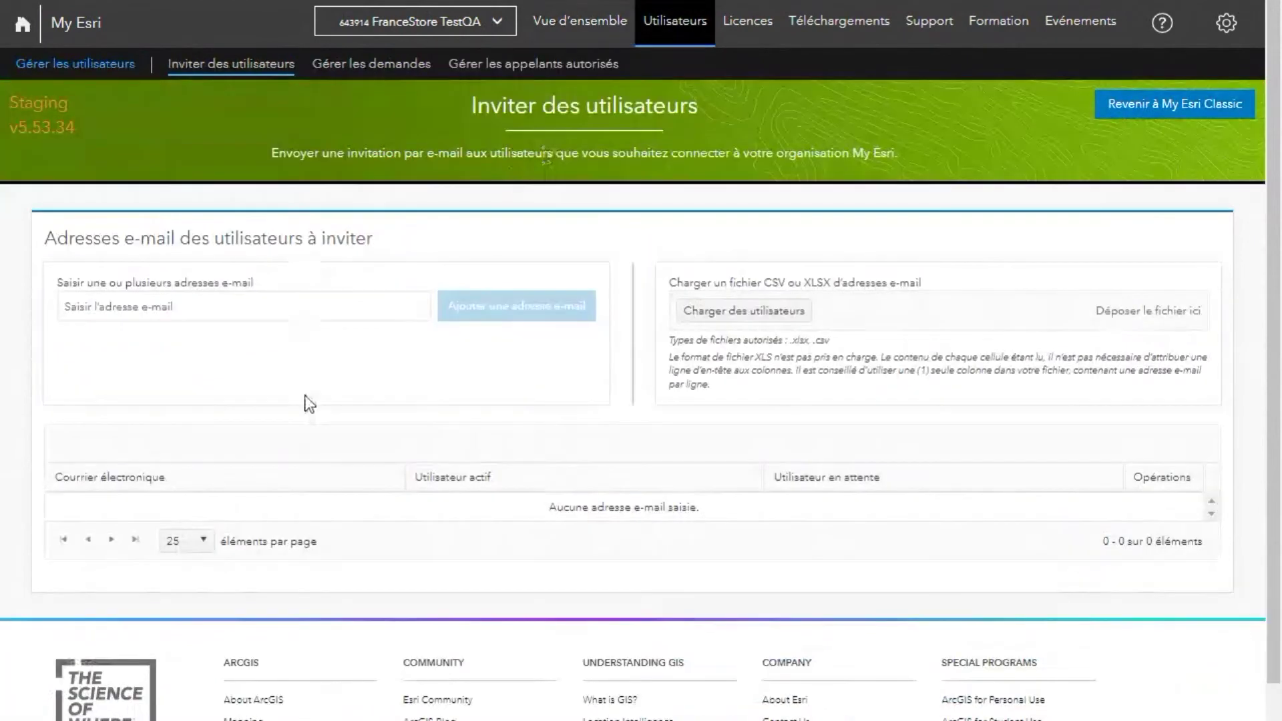
click(132, 318)
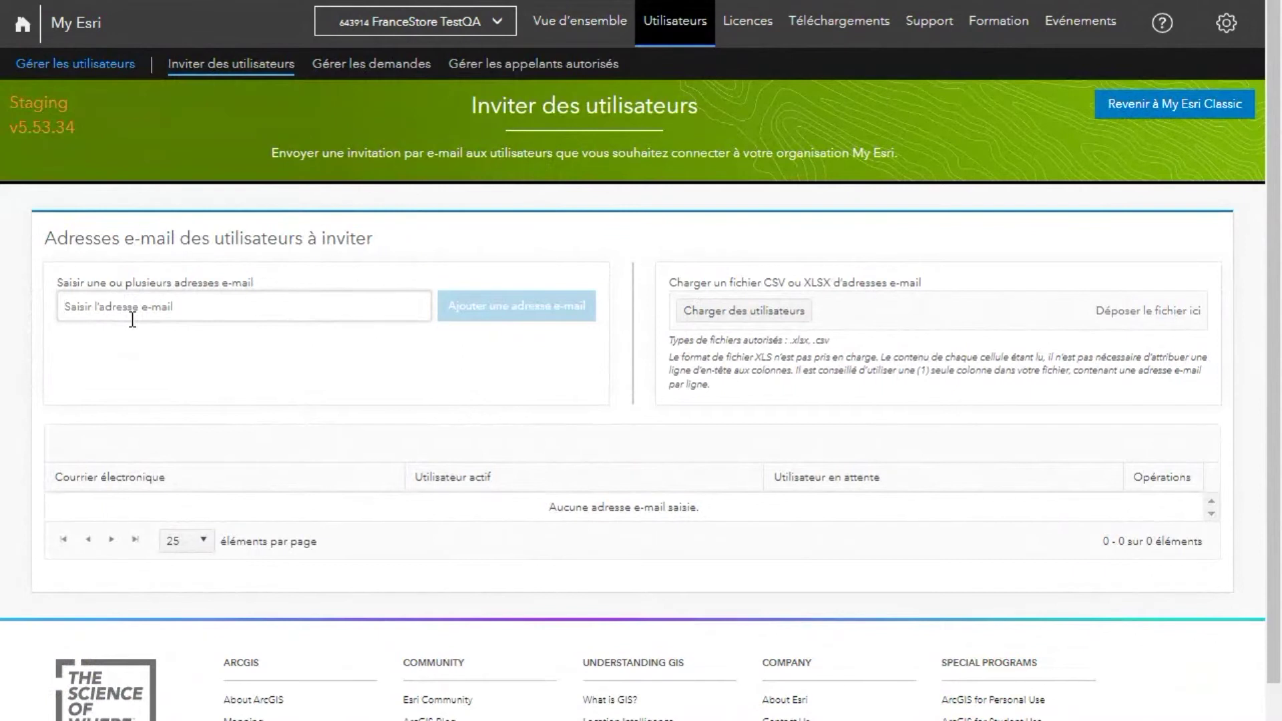
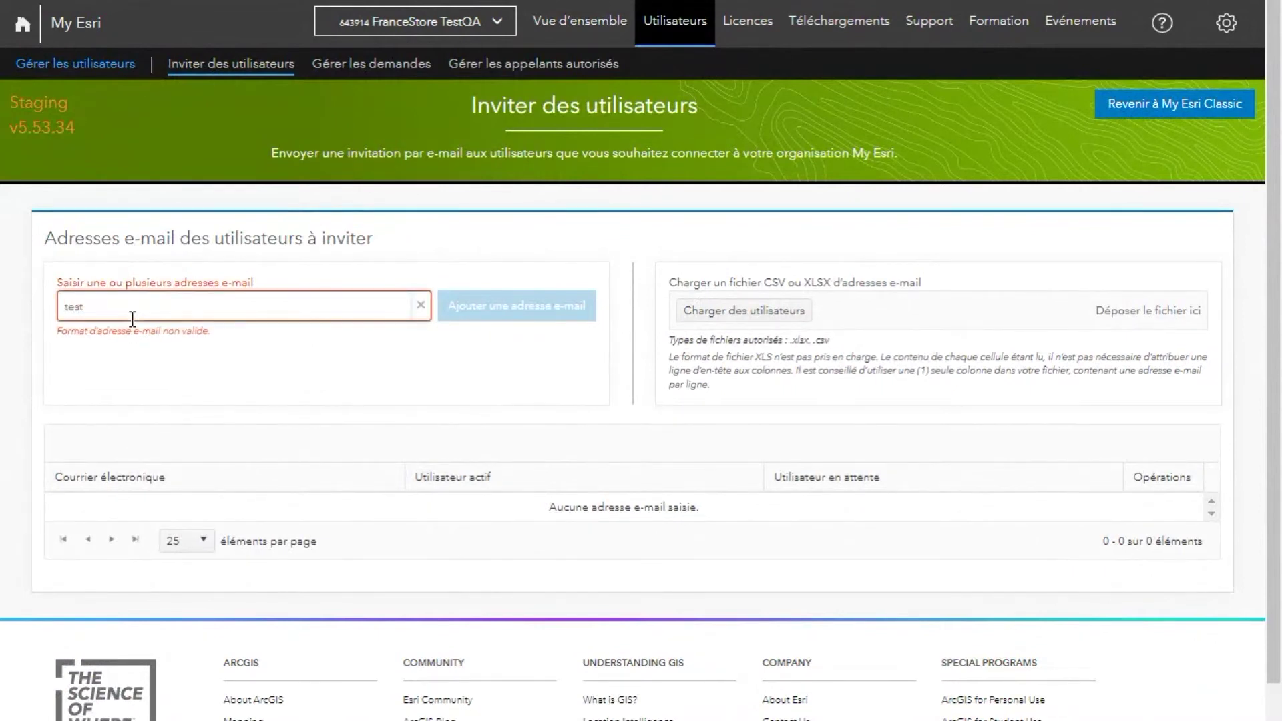
click(463, 317)
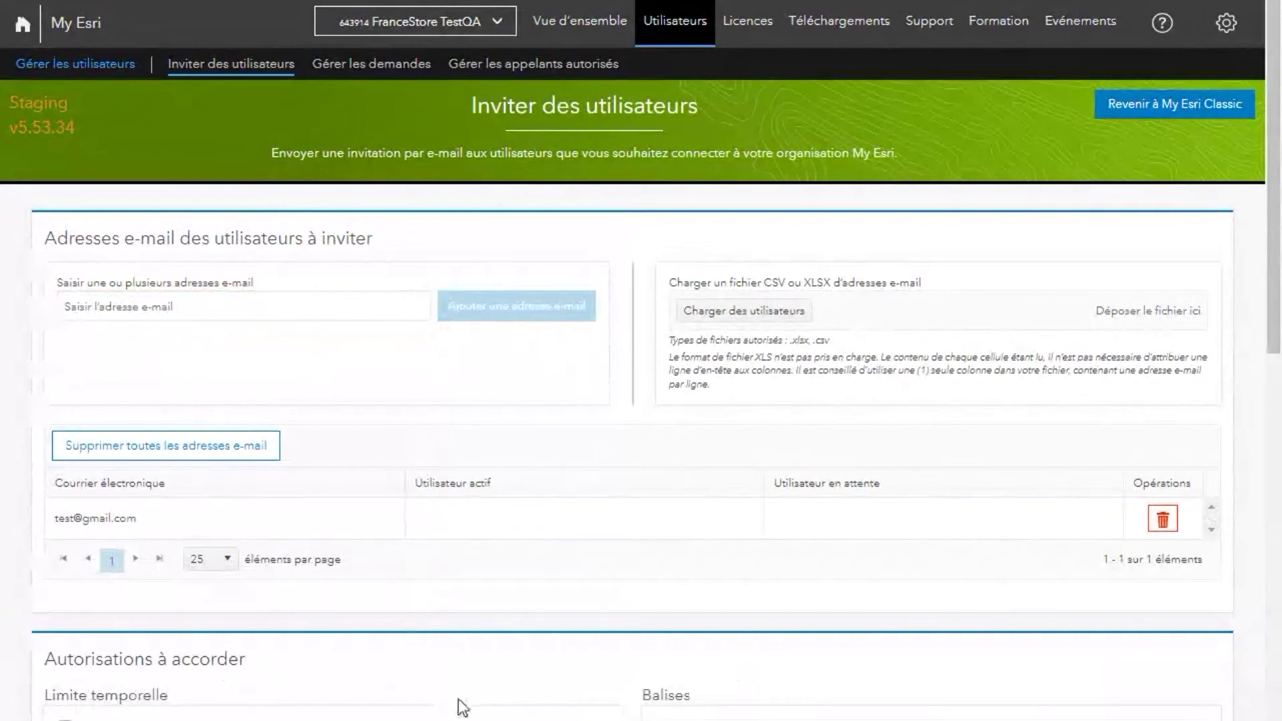
scroll(461, 708, down, 6)
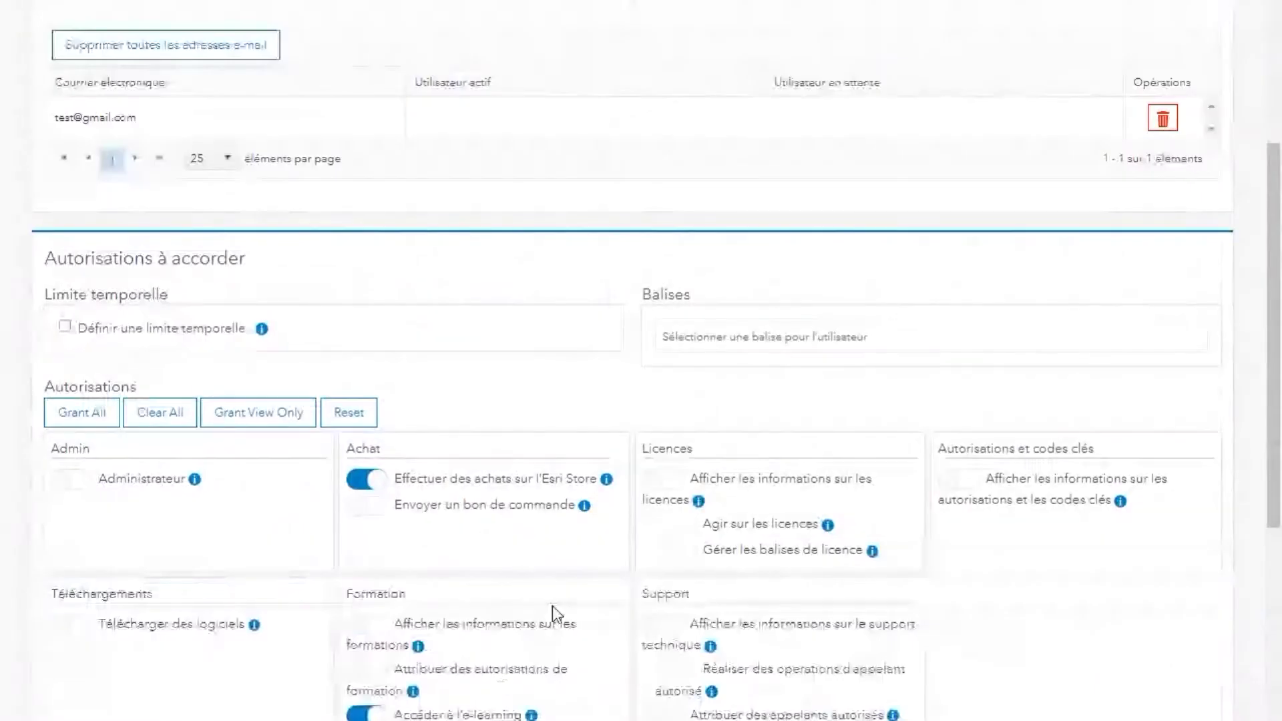
click(664, 625)
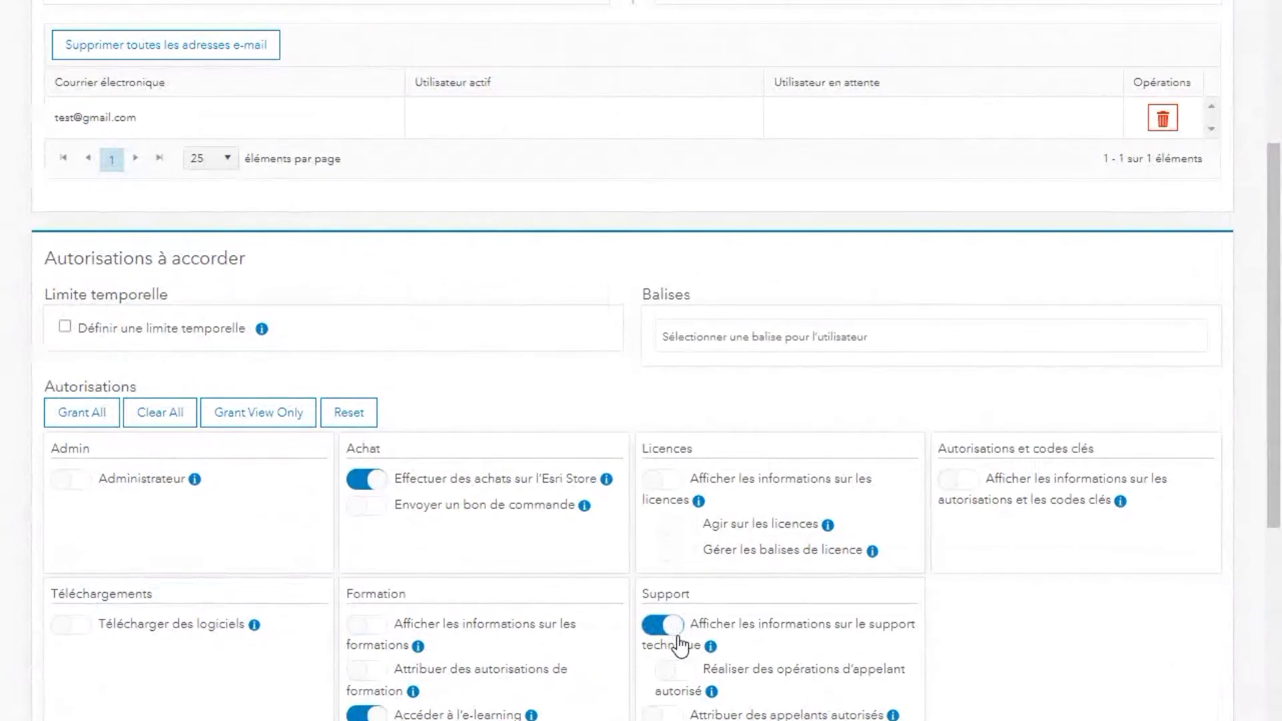
scroll(680, 644, down, 7)
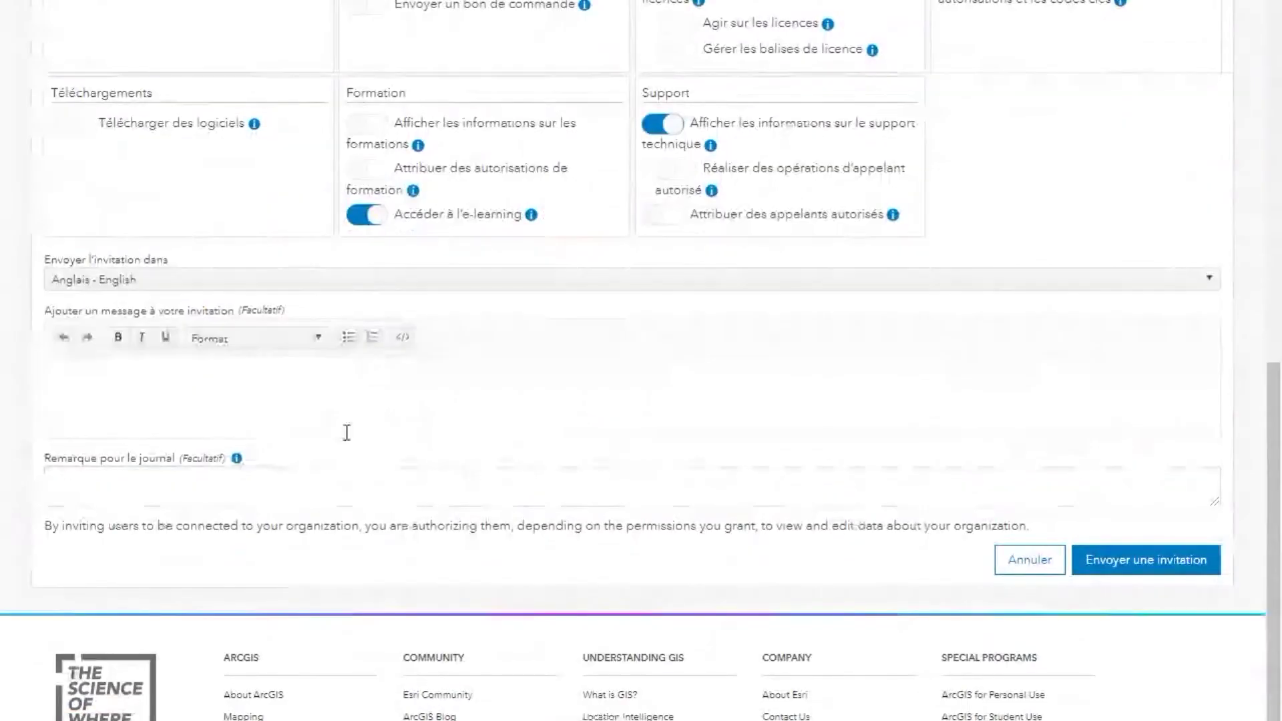
click(1137, 561)
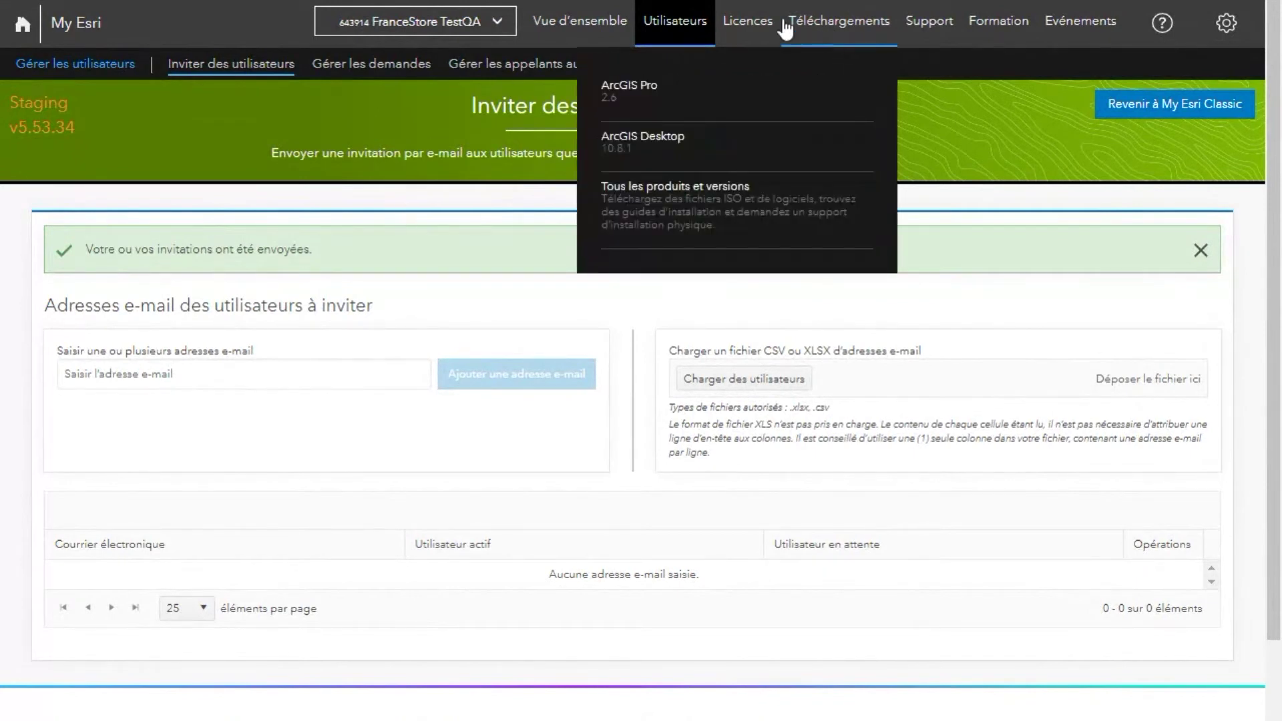
Step: Switch to the Esri France organisation and begin adding licences for Esri products
mouse_move(751, 24)
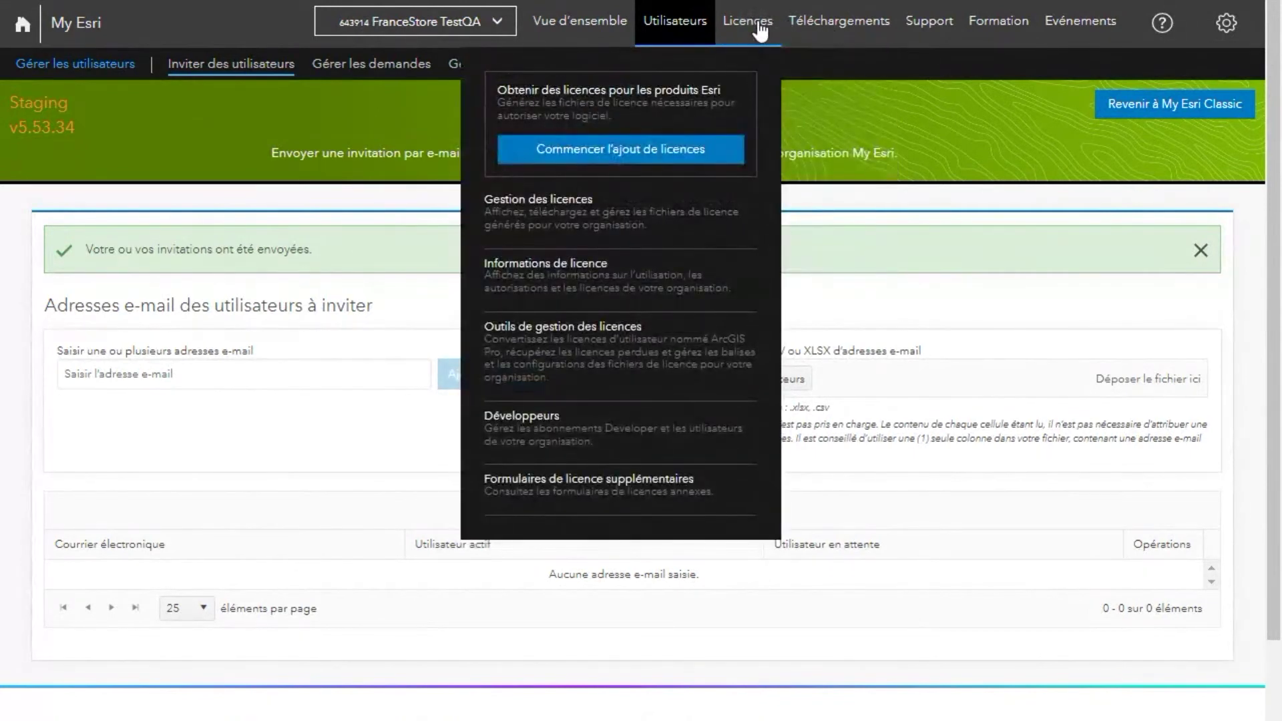
click(471, 20)
click(399, 167)
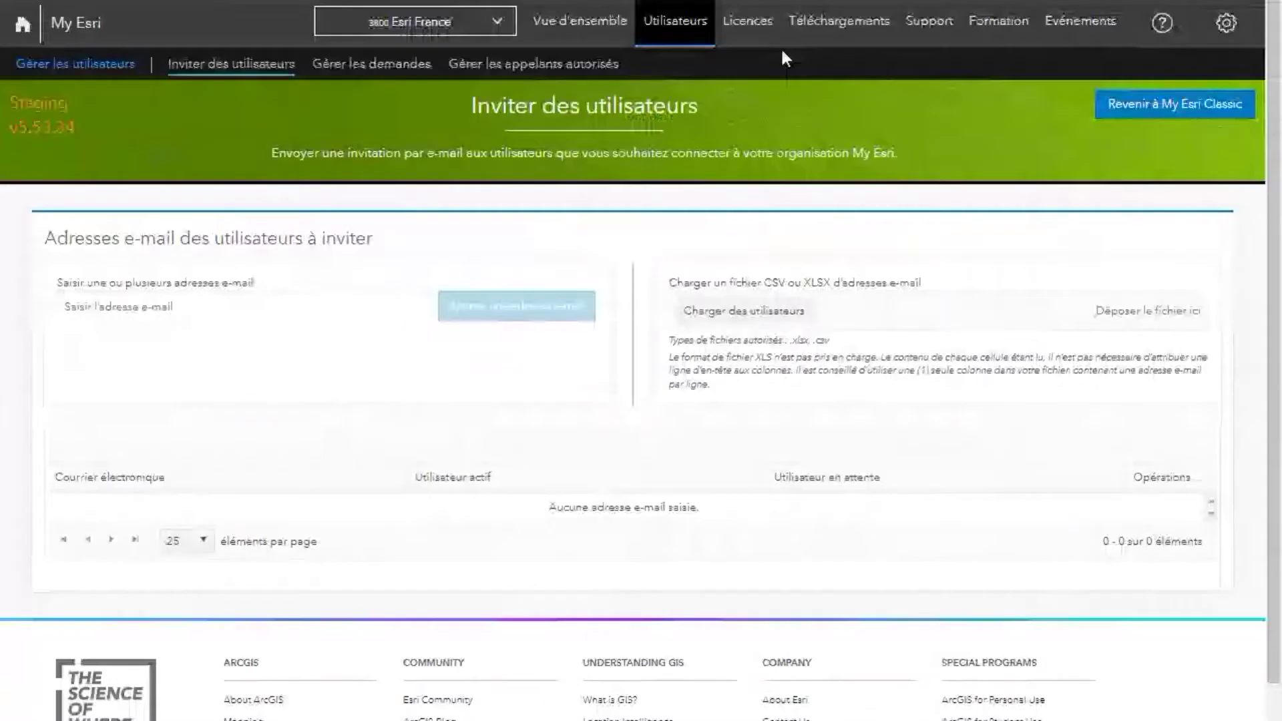
mouse_move(733, 50)
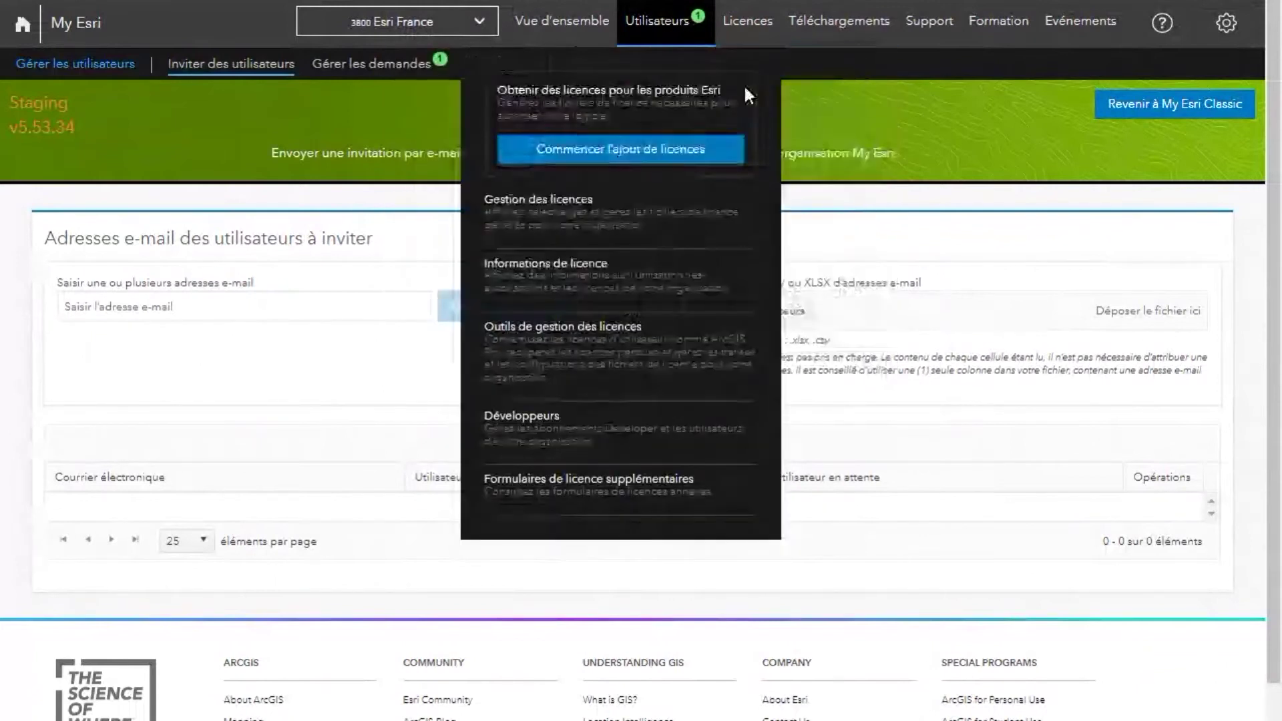
click(728, 162)
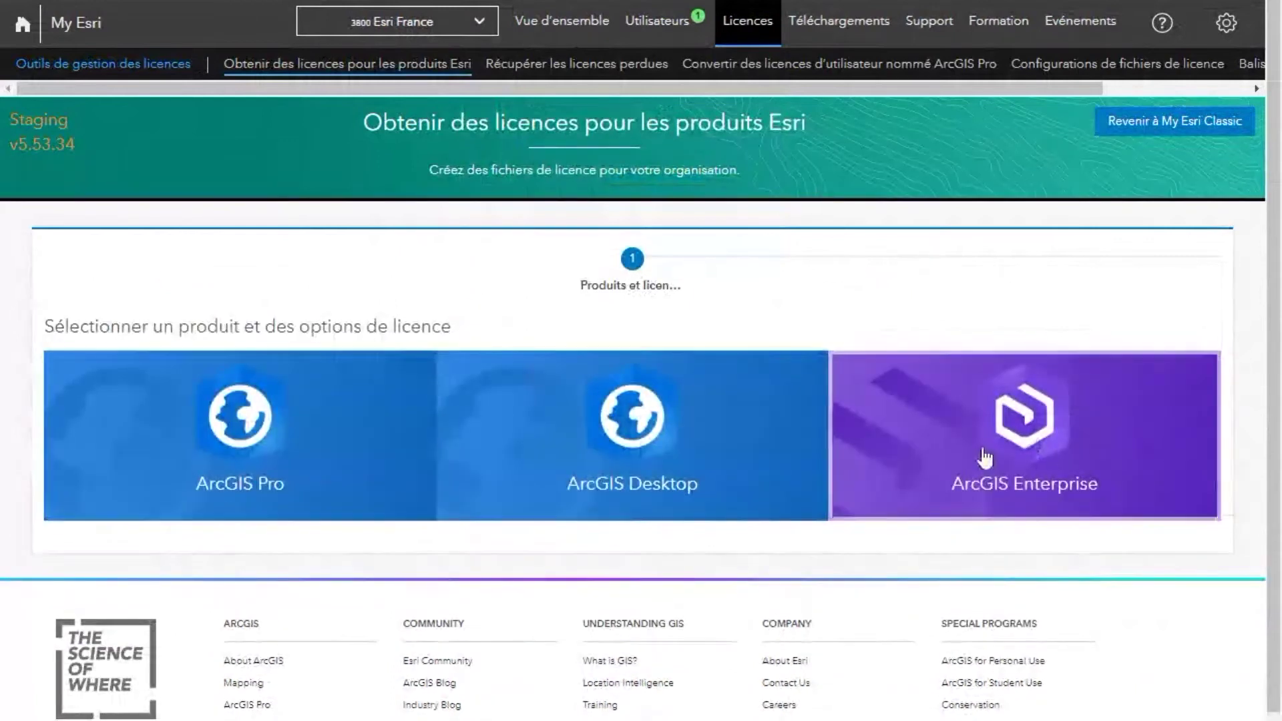
Step: Request ArcGIS Enterprise 10.8 - 10.8.1, type ArcGIS Server, server roles only
click(1033, 446)
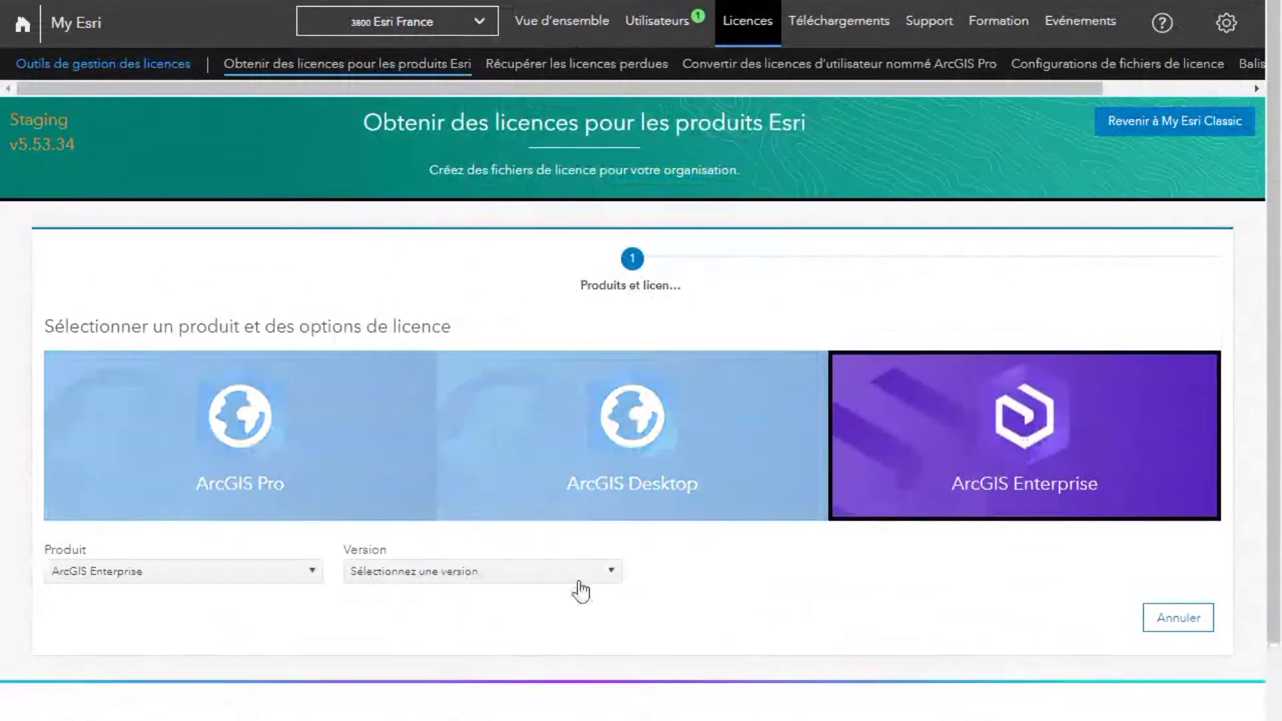
click(618, 575)
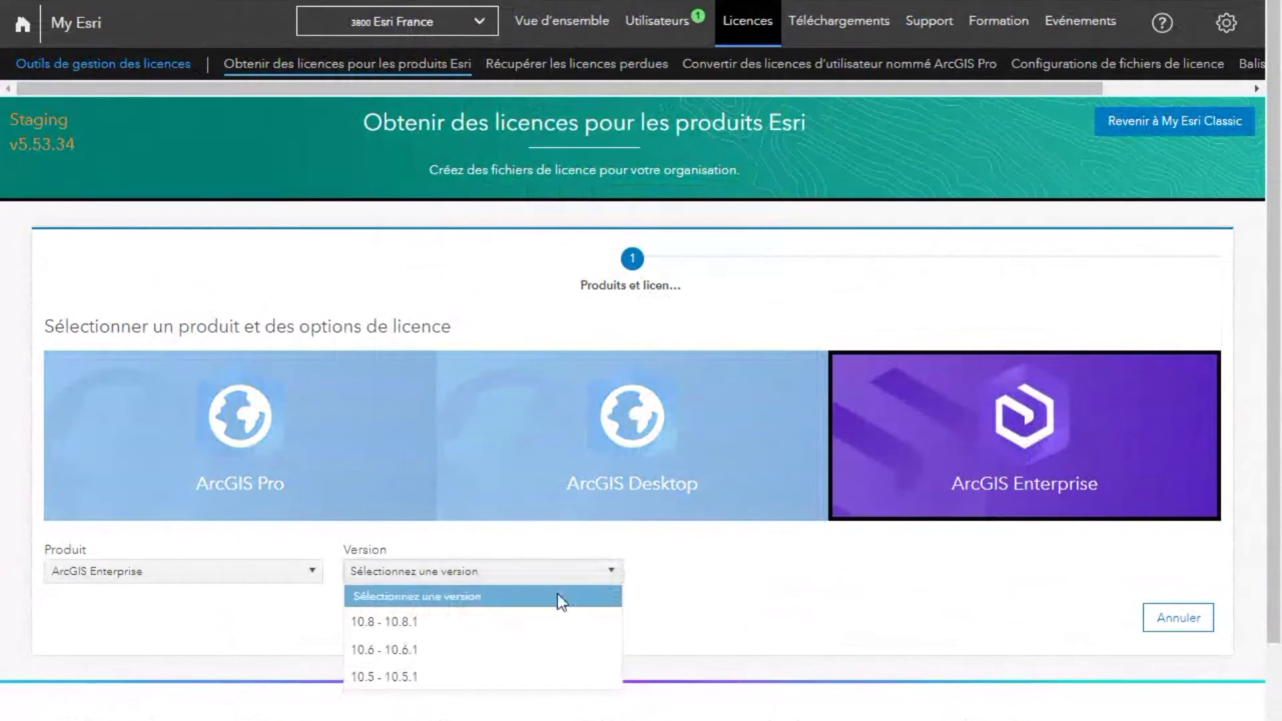
click(518, 622)
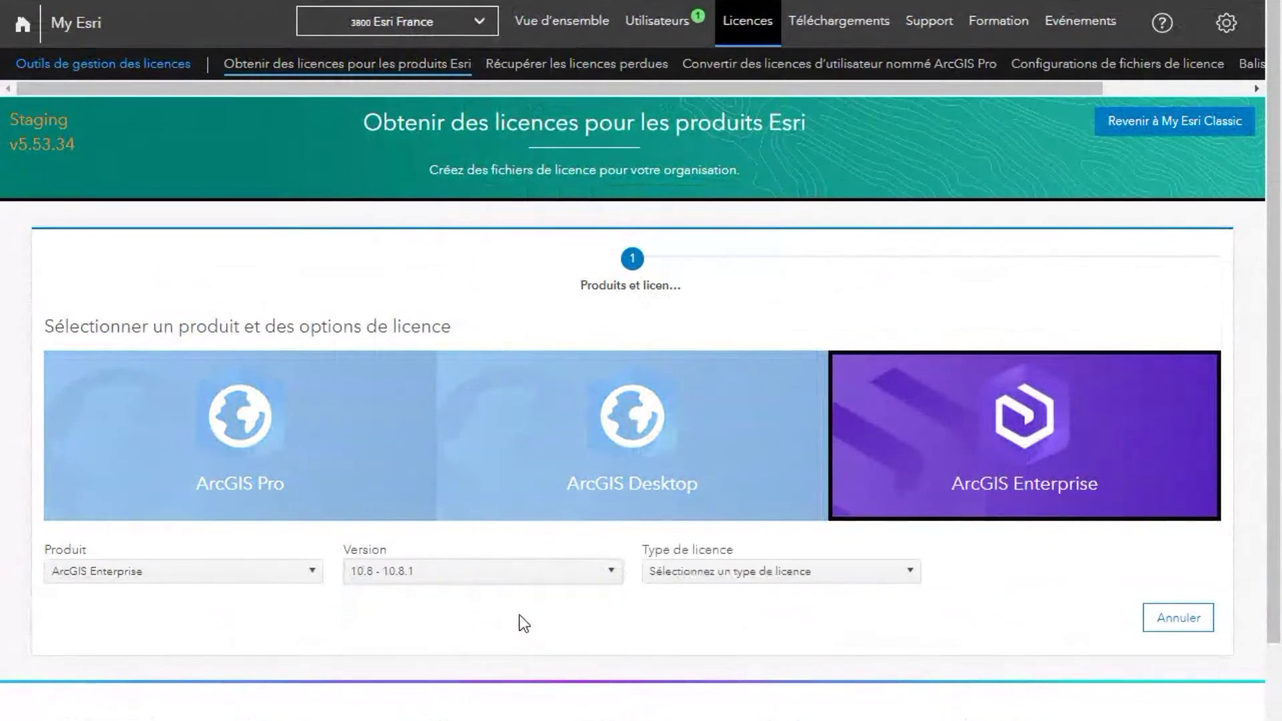
click(912, 579)
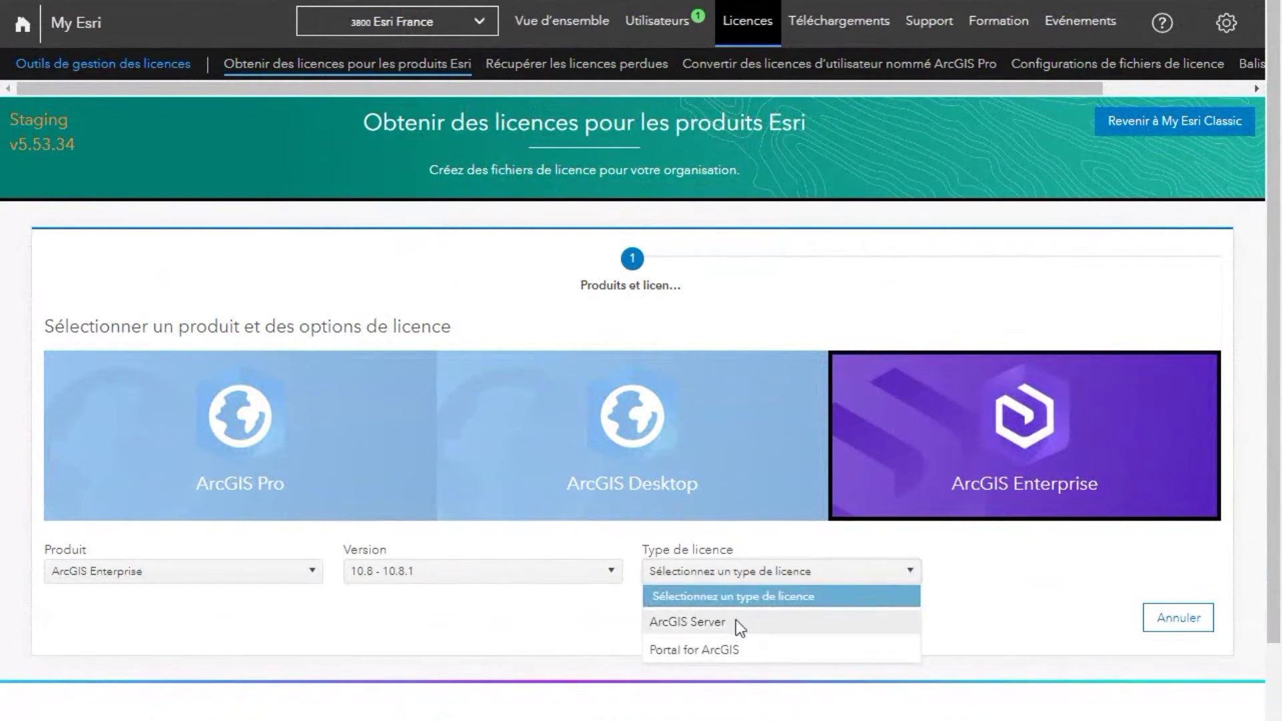
click(736, 621)
click(1206, 574)
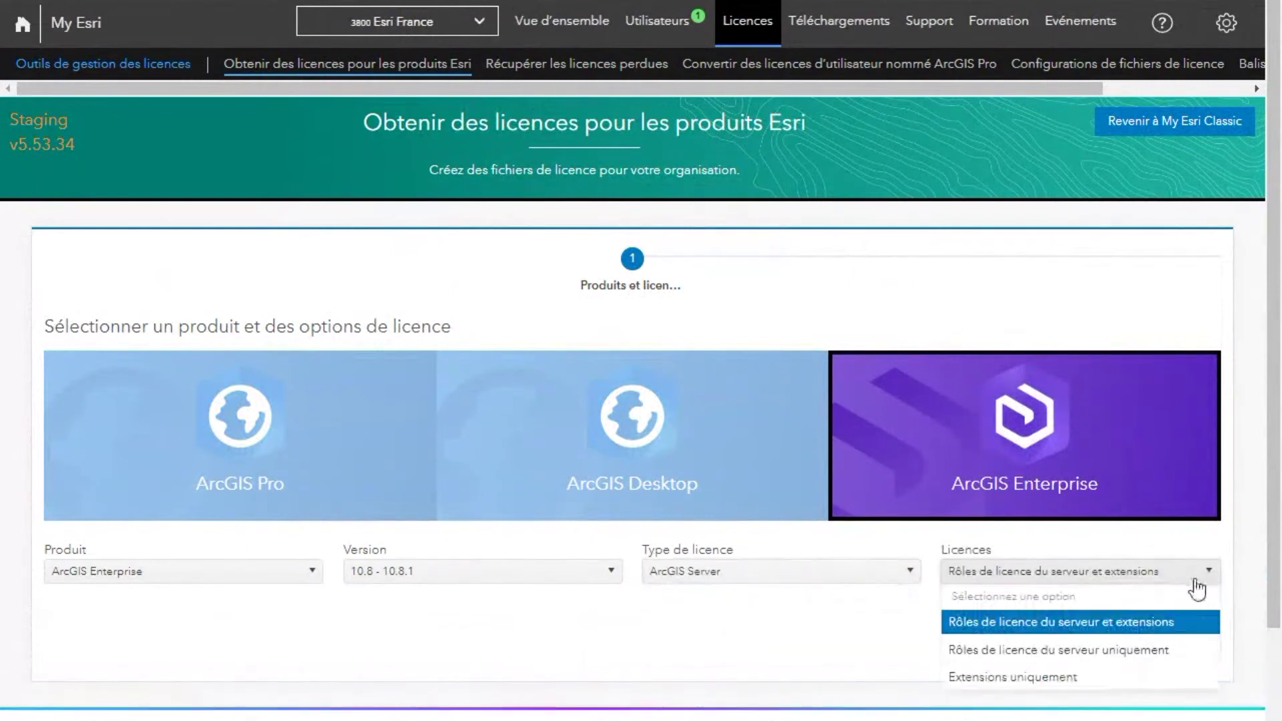
click(1108, 651)
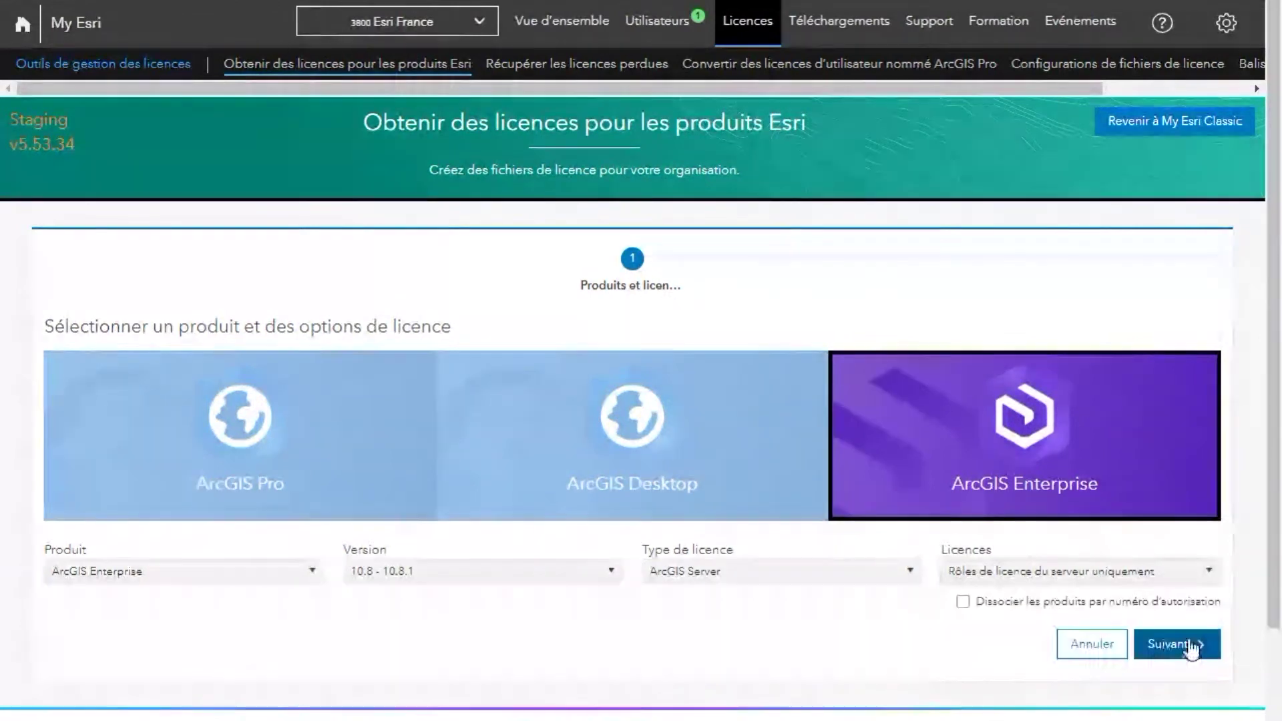
click(1177, 645)
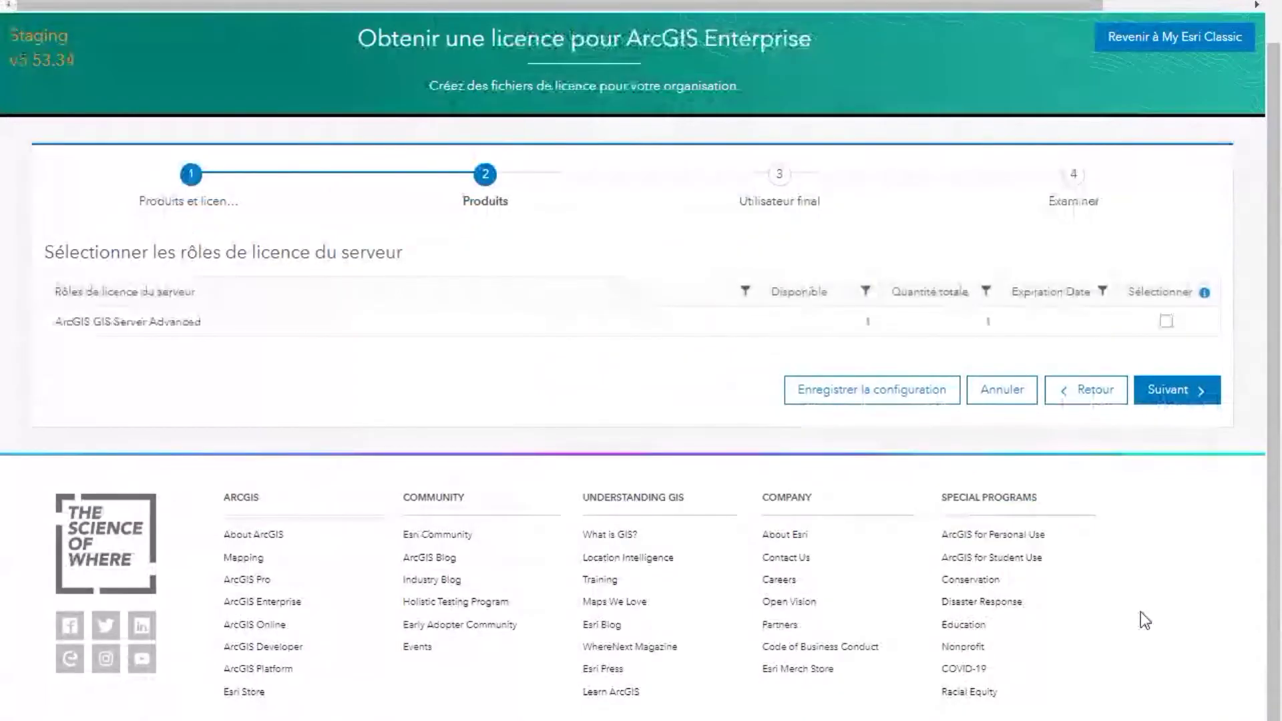
Step: Select ArcGIS GIS Server Advanced and fill end-user details from the profile, state Aisne
click(1166, 321)
click(1180, 401)
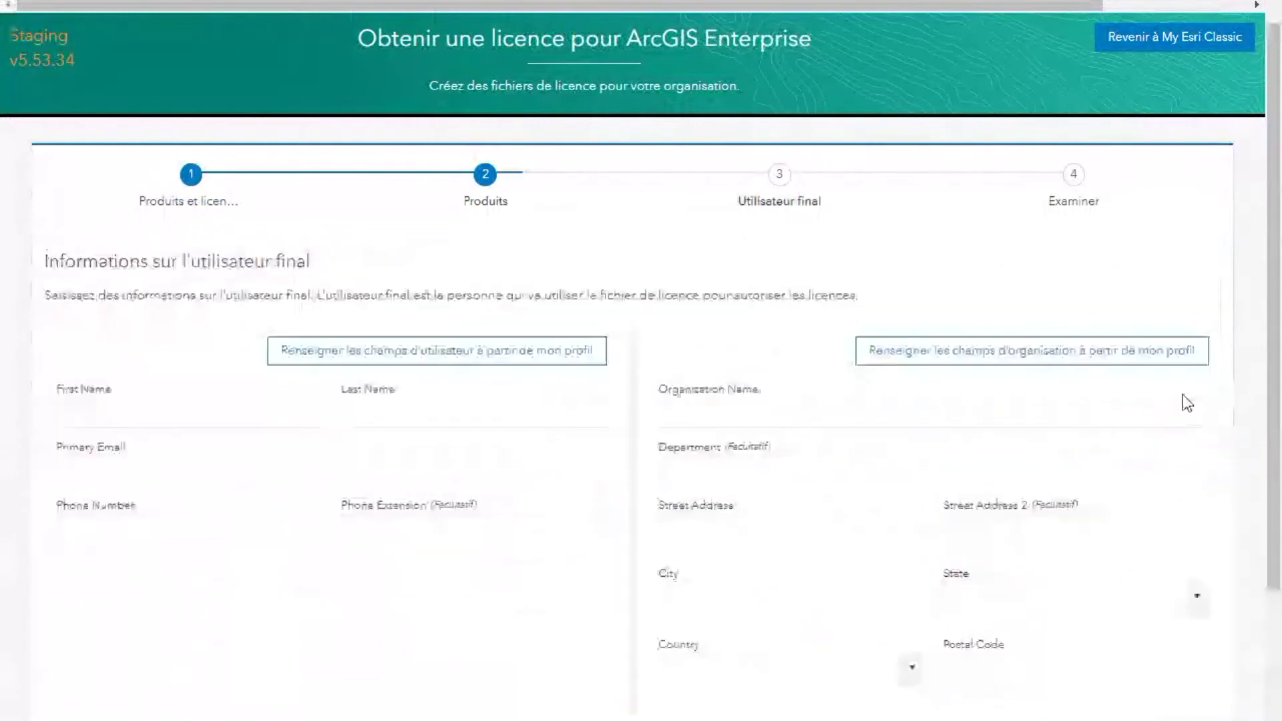
click(452, 357)
click(182, 519)
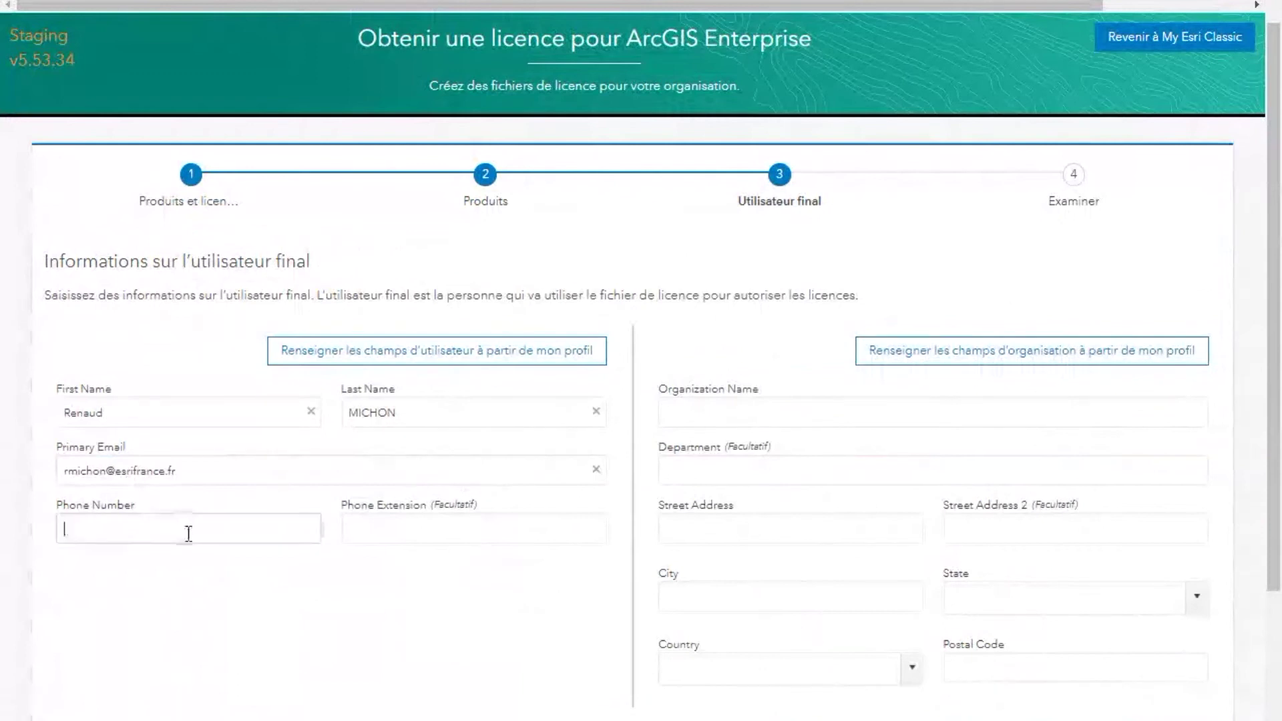
text(0)
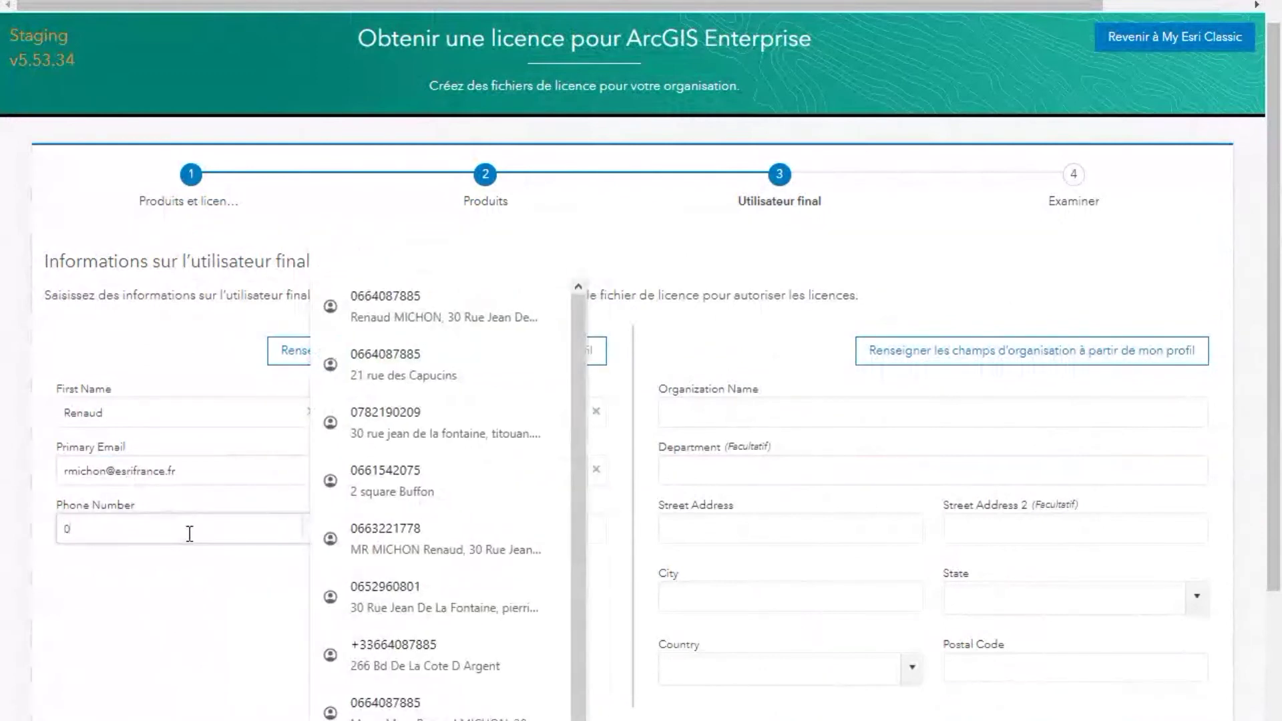
click(1102, 358)
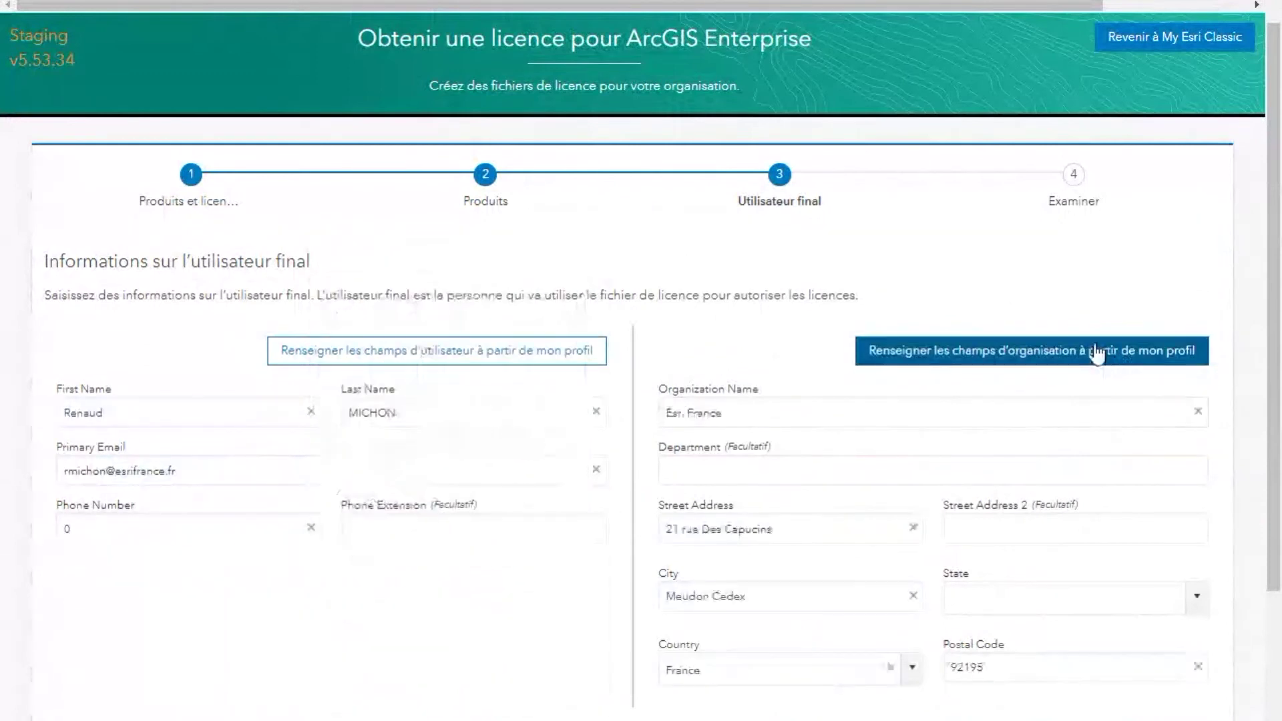
click(1196, 596)
click(1111, 664)
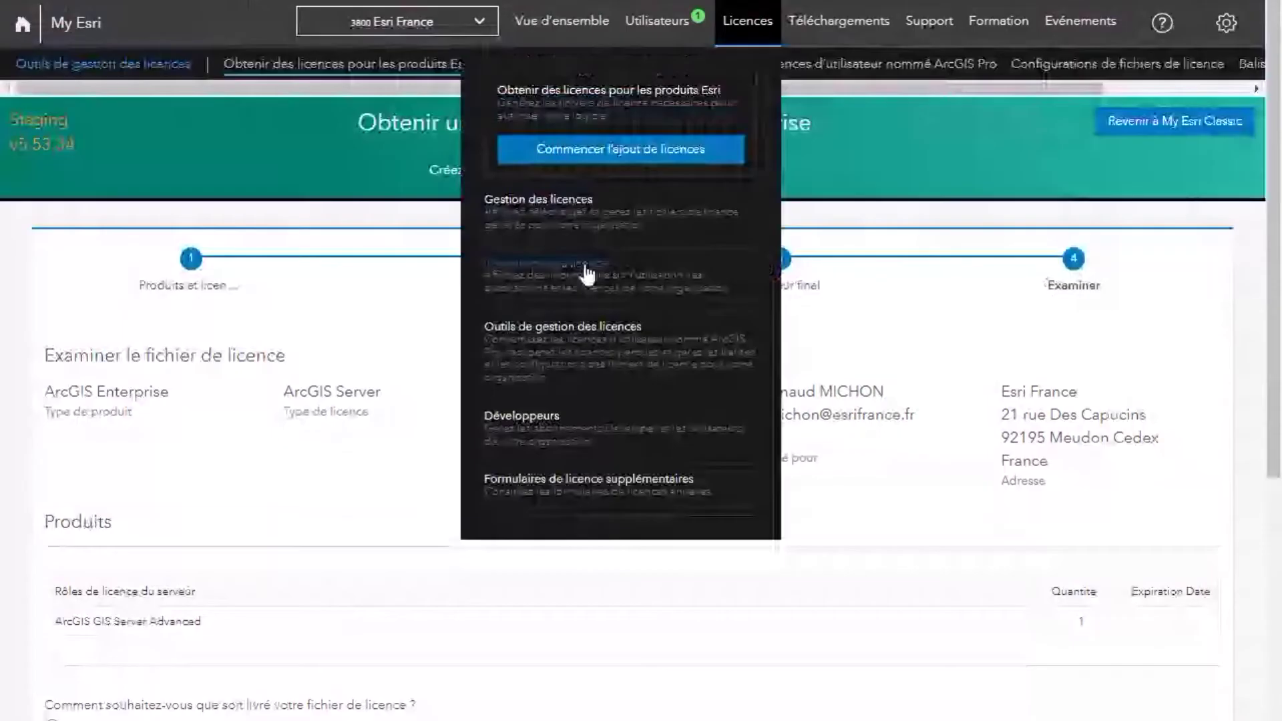
Step: Discard the unfinished licence request and go to the organisation's licence summary
click(586, 274)
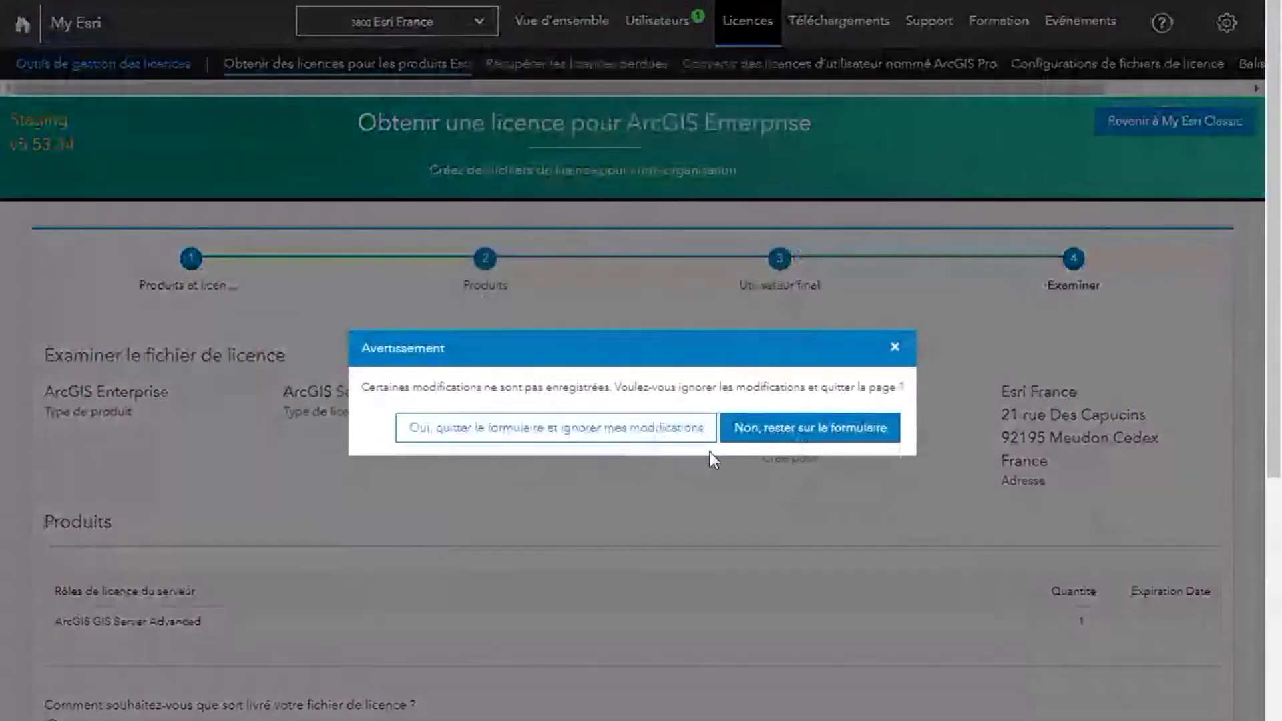
click(599, 436)
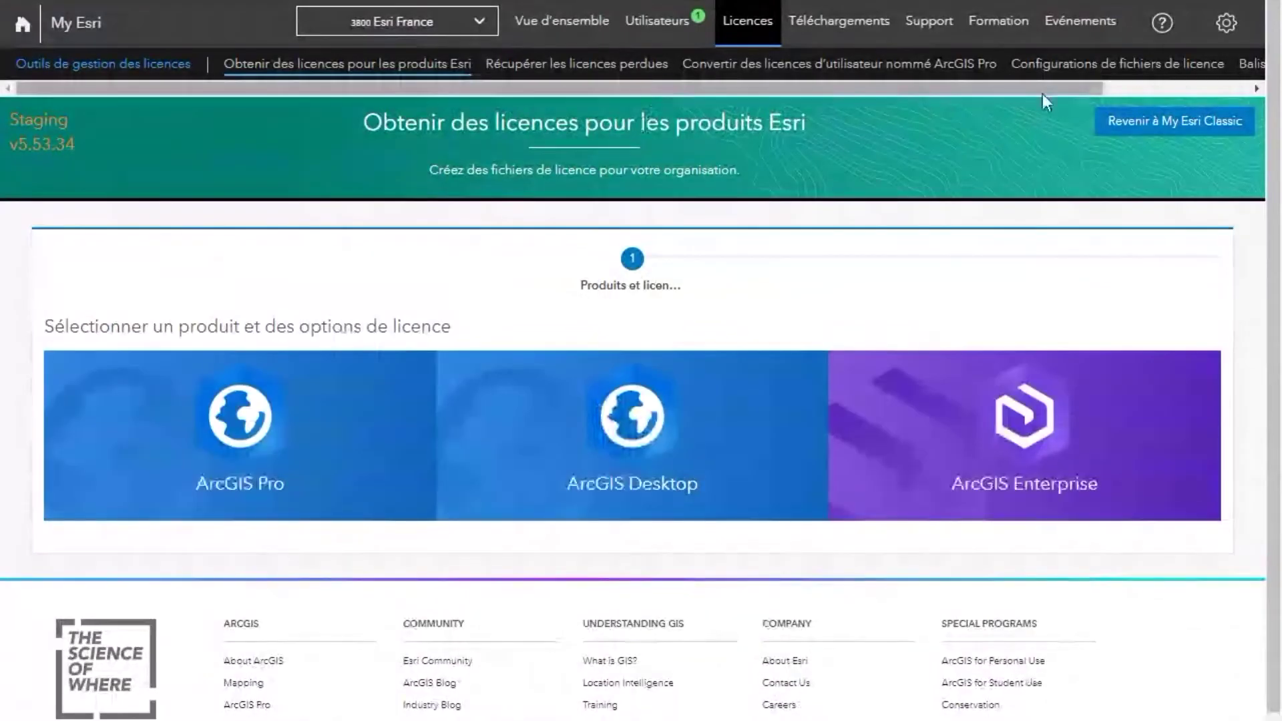
click(748, 22)
click(524, 262)
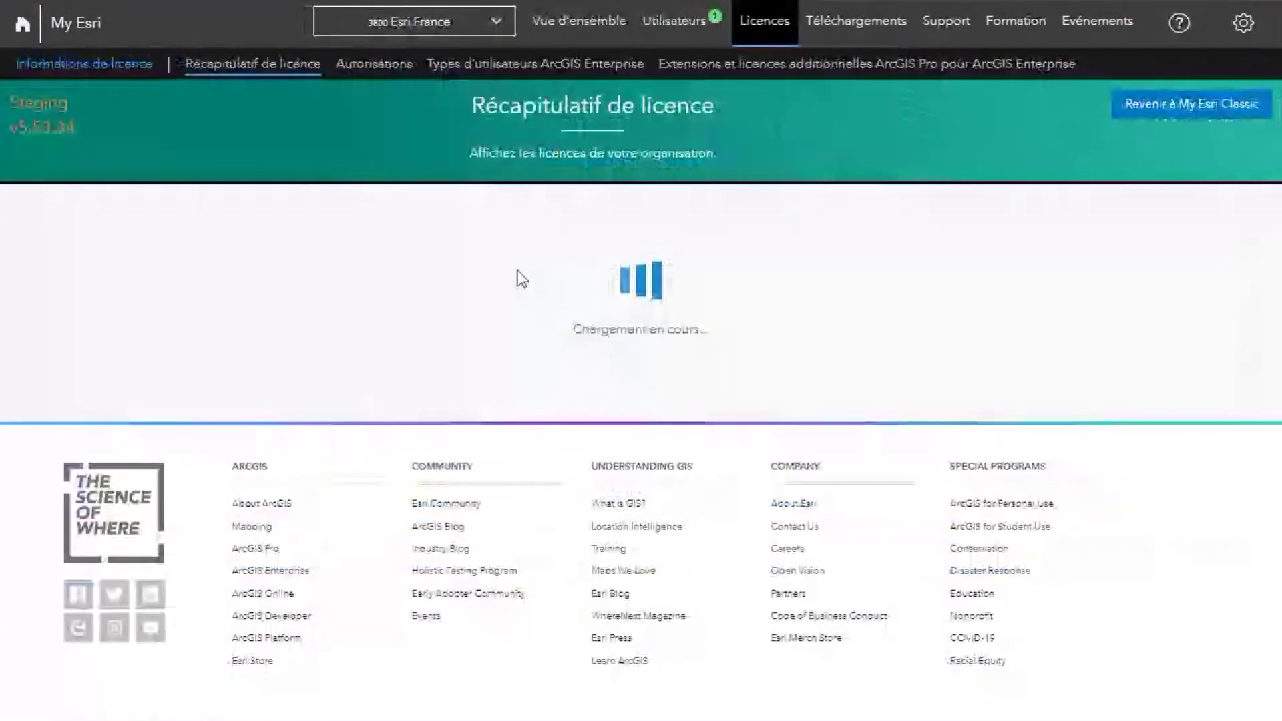
Step: Show the Autorisations tab and expand the ArcGIS Desktop Basic 10.1 - 10.8.1 entry
click(374, 64)
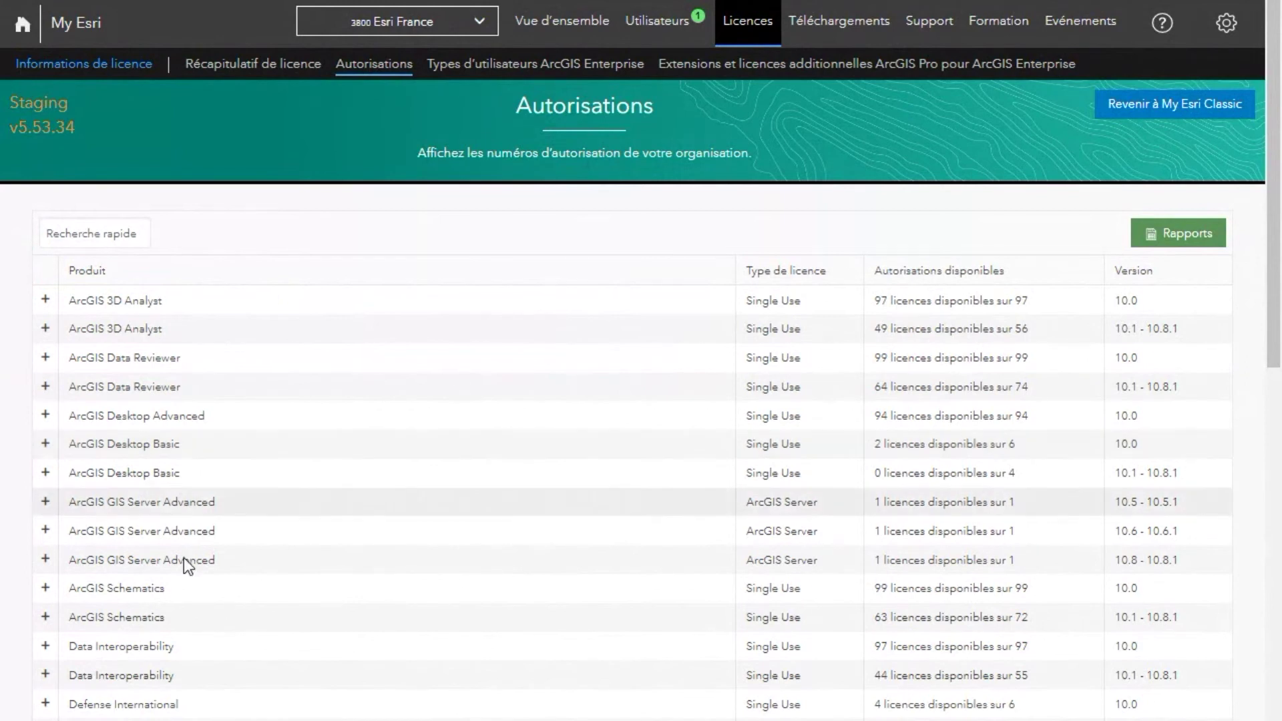
click(46, 474)
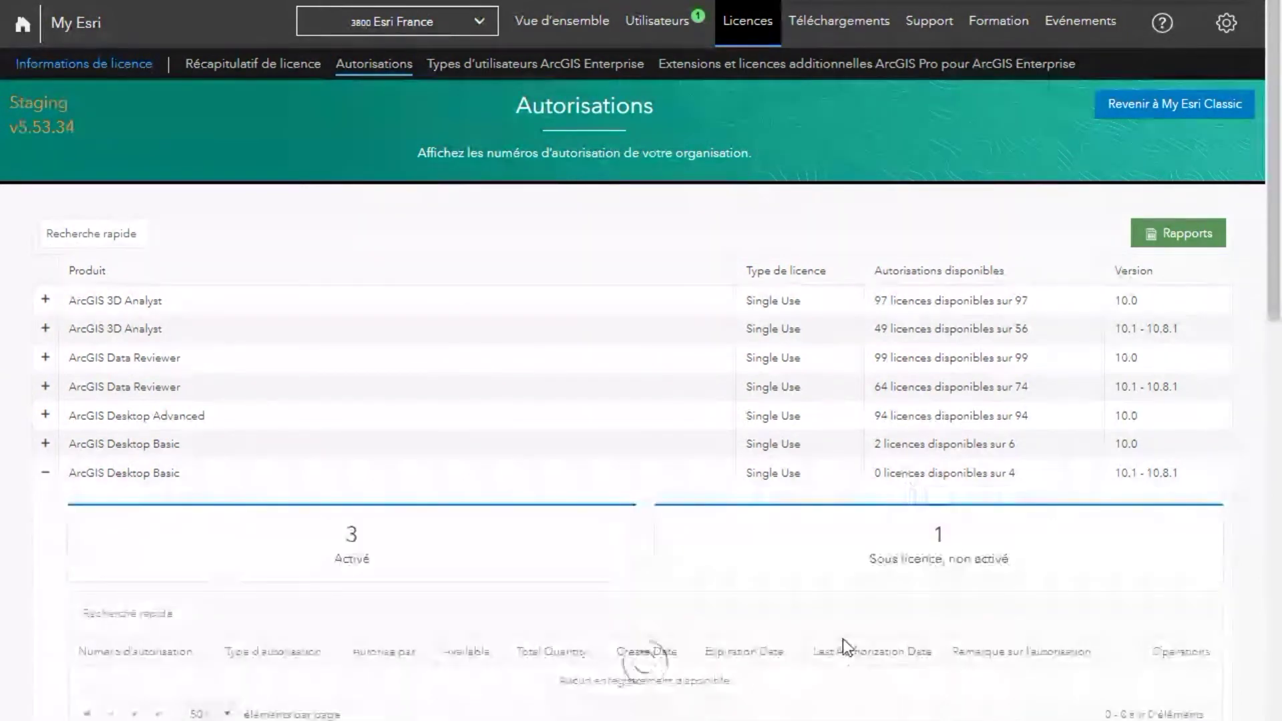
scroll(843, 638, down, 5)
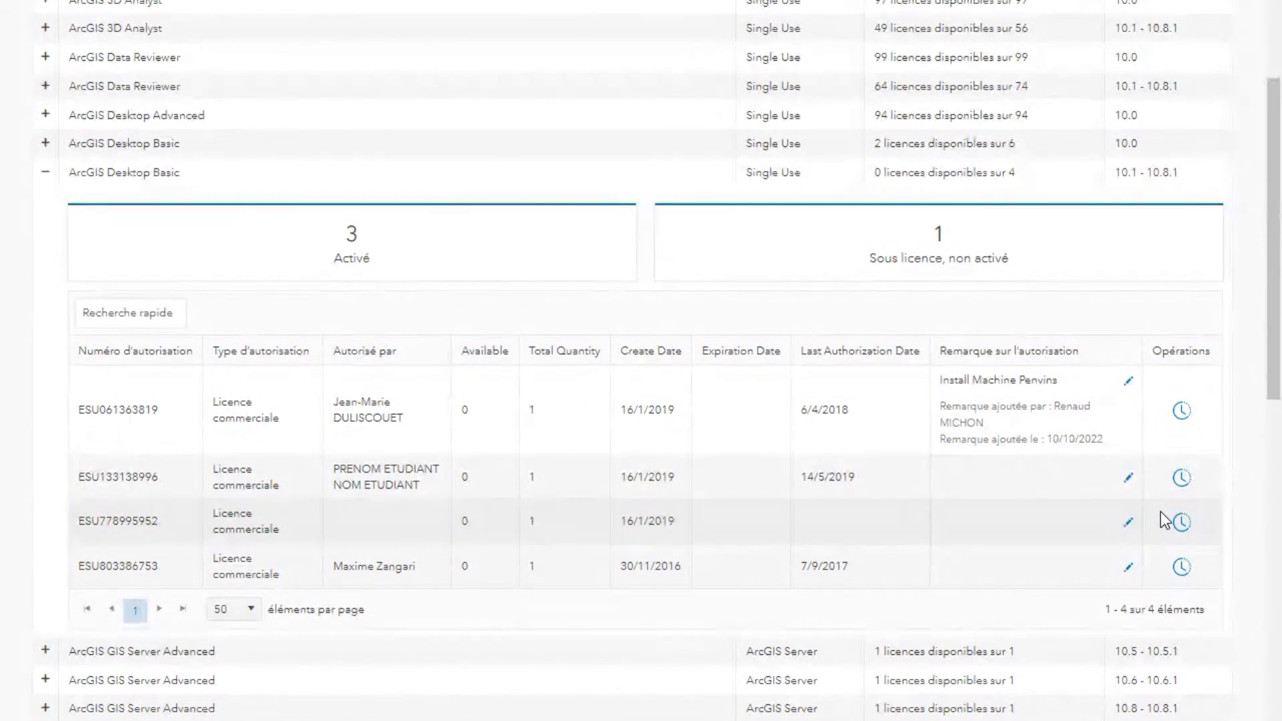
Step: Add the remark 'test en vue de la presenation' to the second ArcGIS Desktop Basic authorization
click(1129, 478)
text(test )
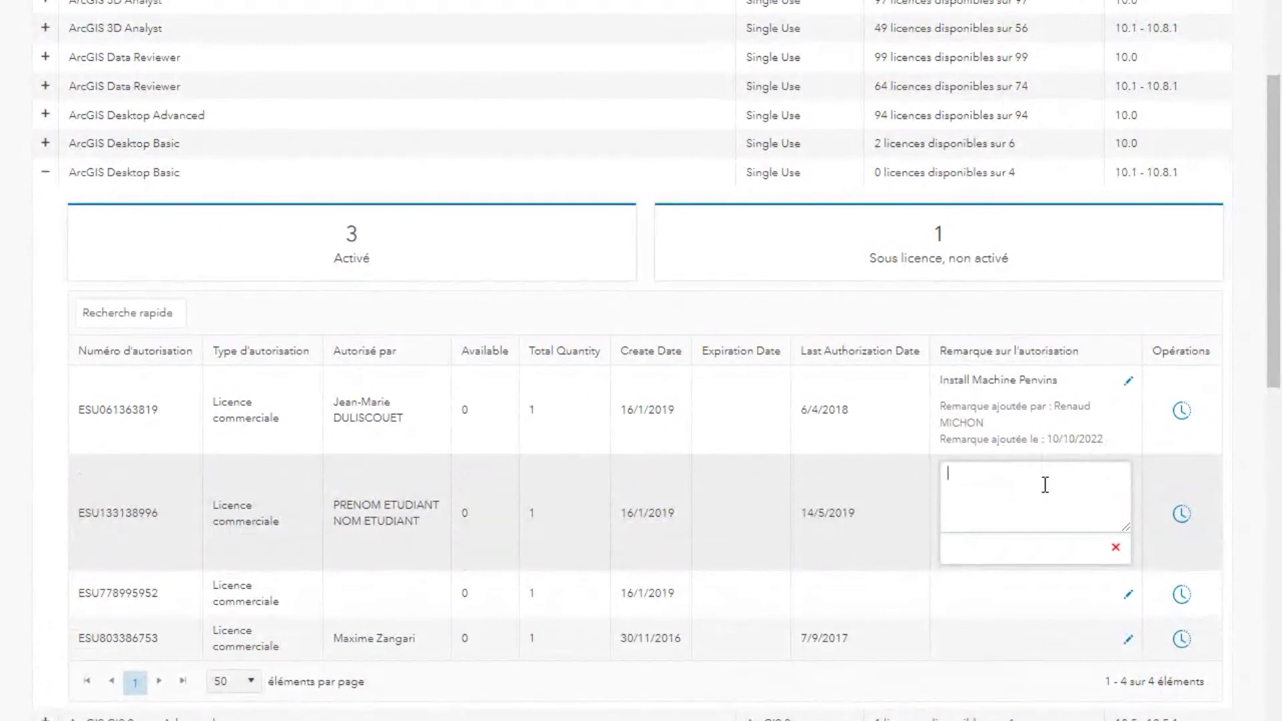
text(en vue de la preseb)
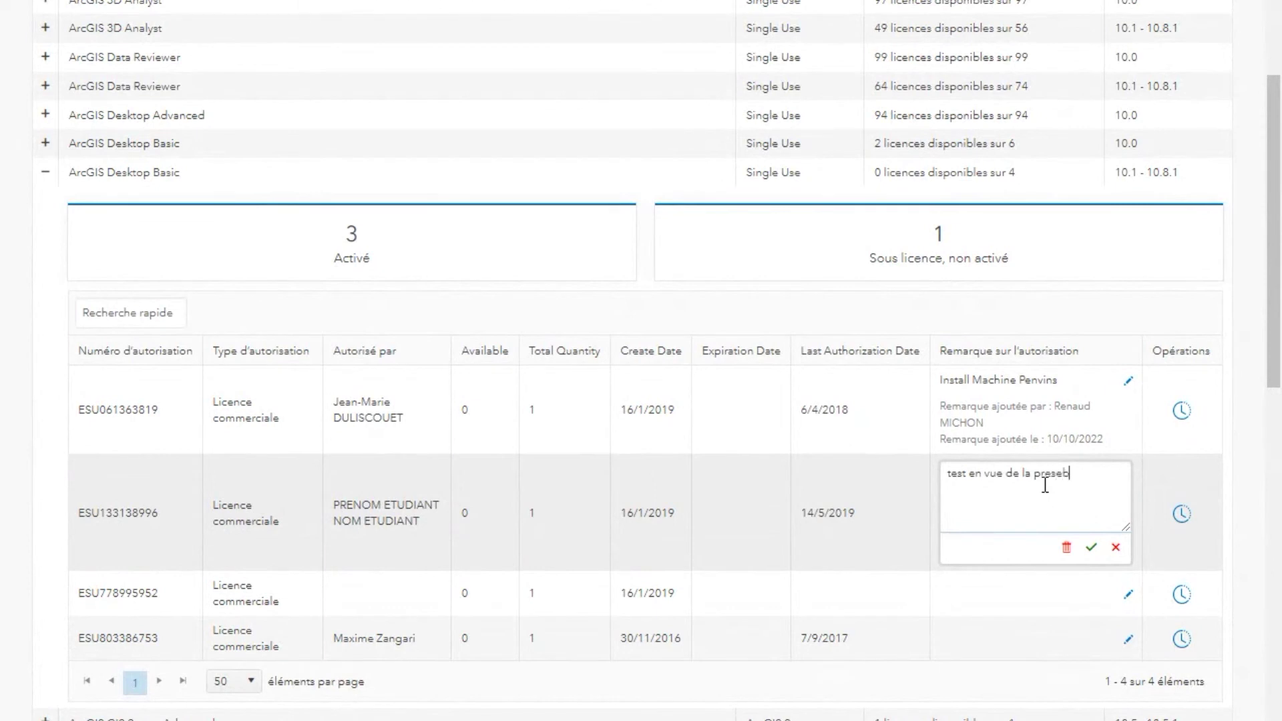
key(BackSpace)
text(nation)
click(1092, 549)
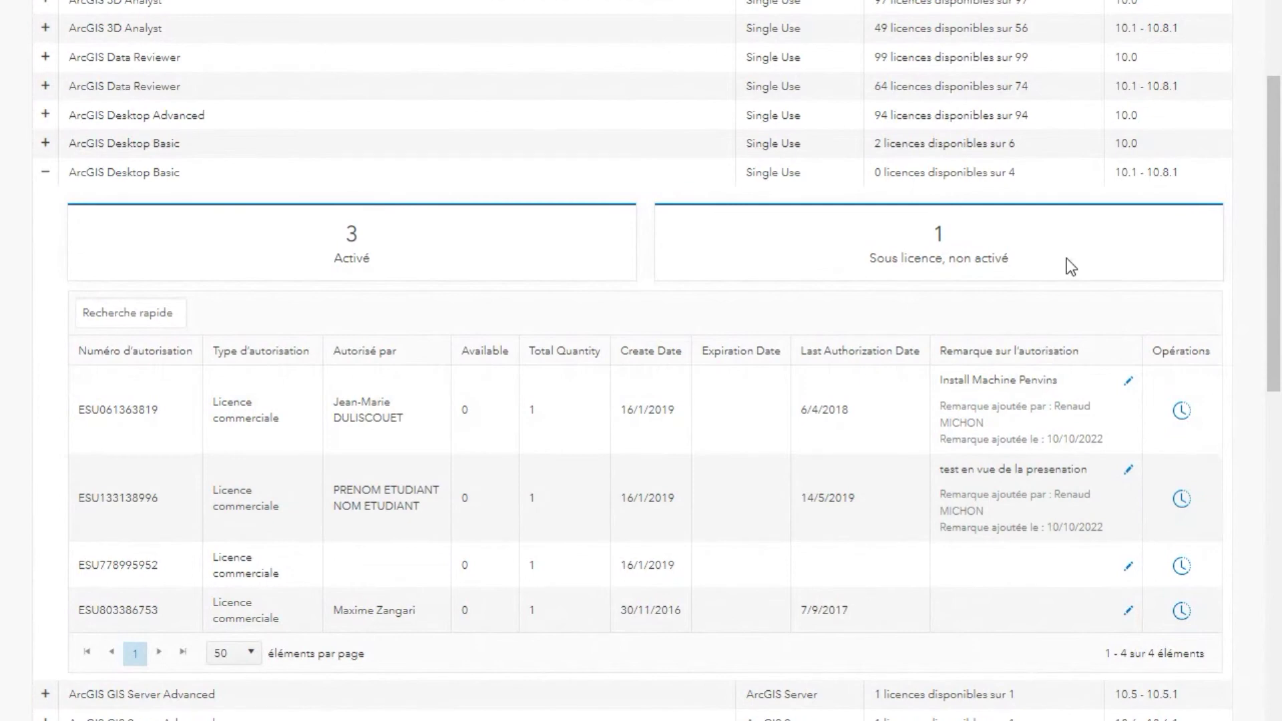
scroll(1067, 258, up, 5)
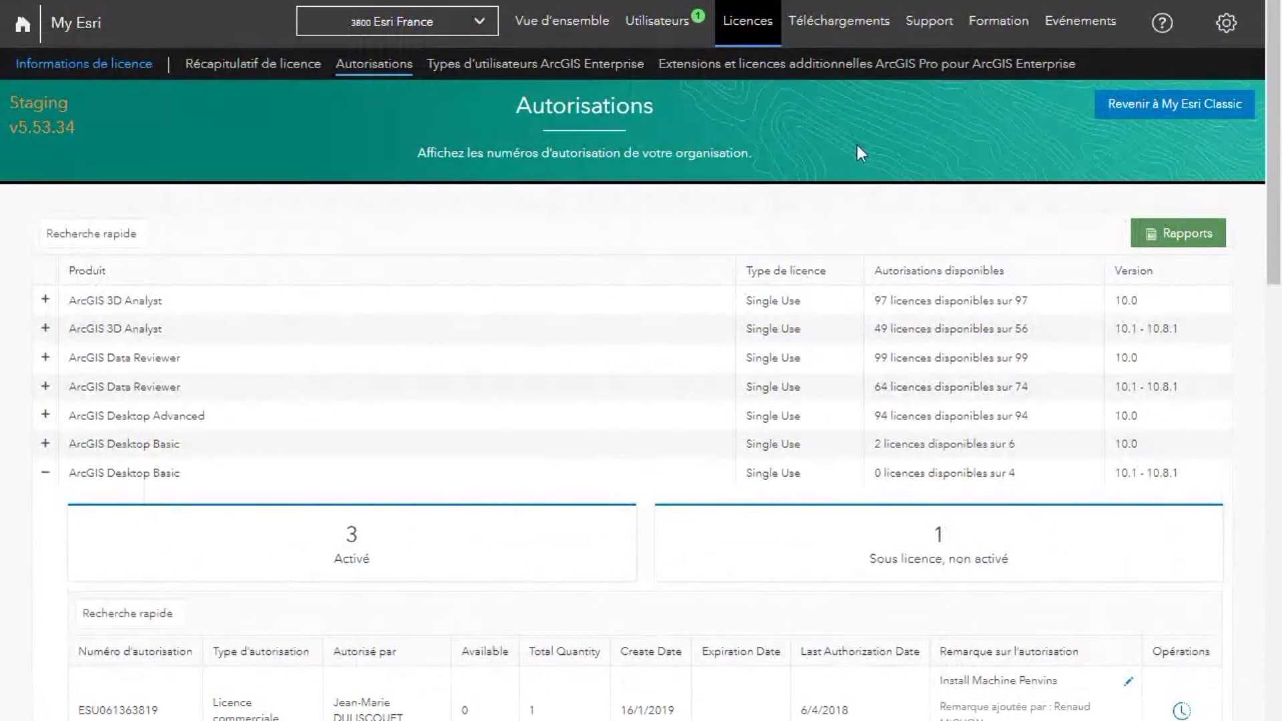
Step: Go to Téléchargements > Produits and show the Toutes les versions list of products
click(838, 30)
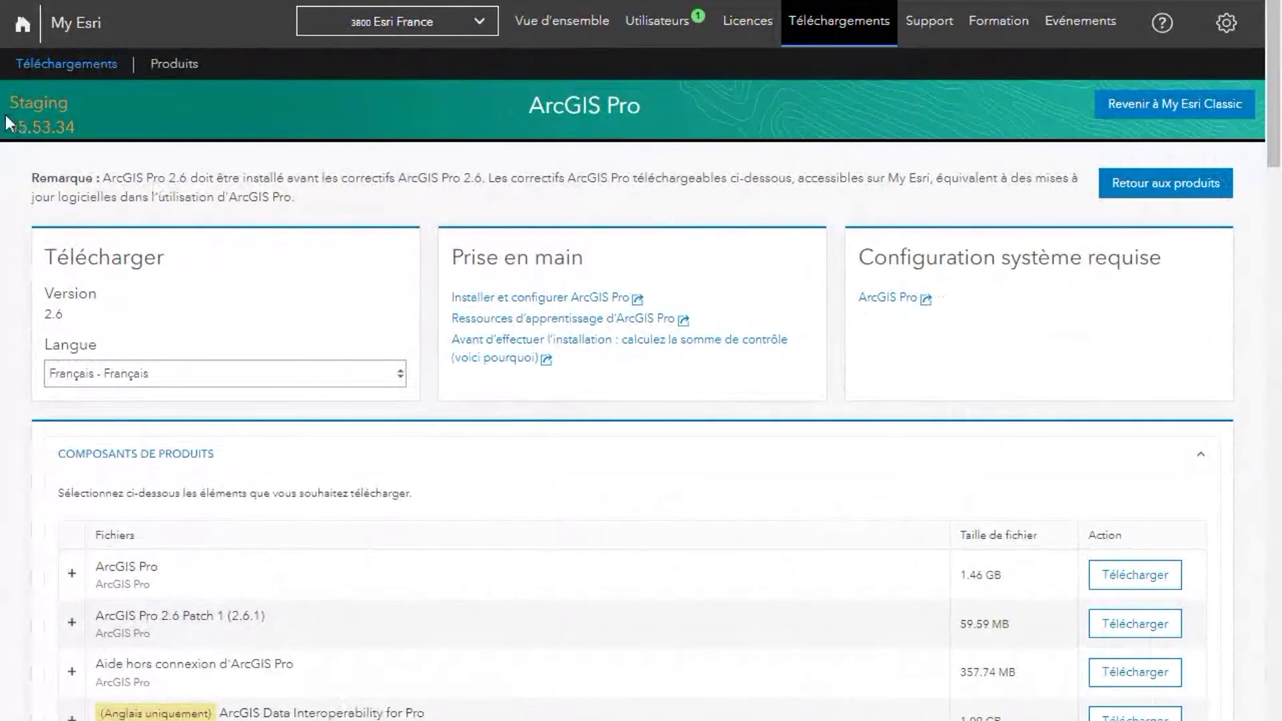
click(176, 65)
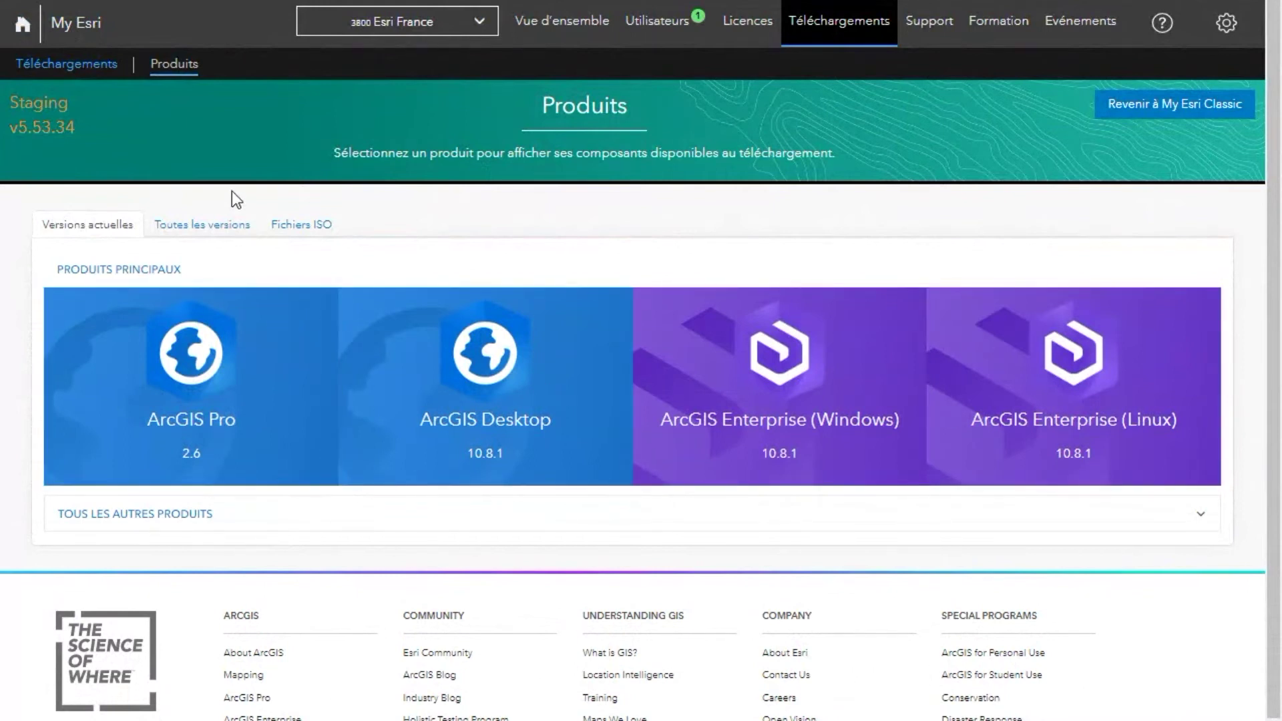
click(233, 239)
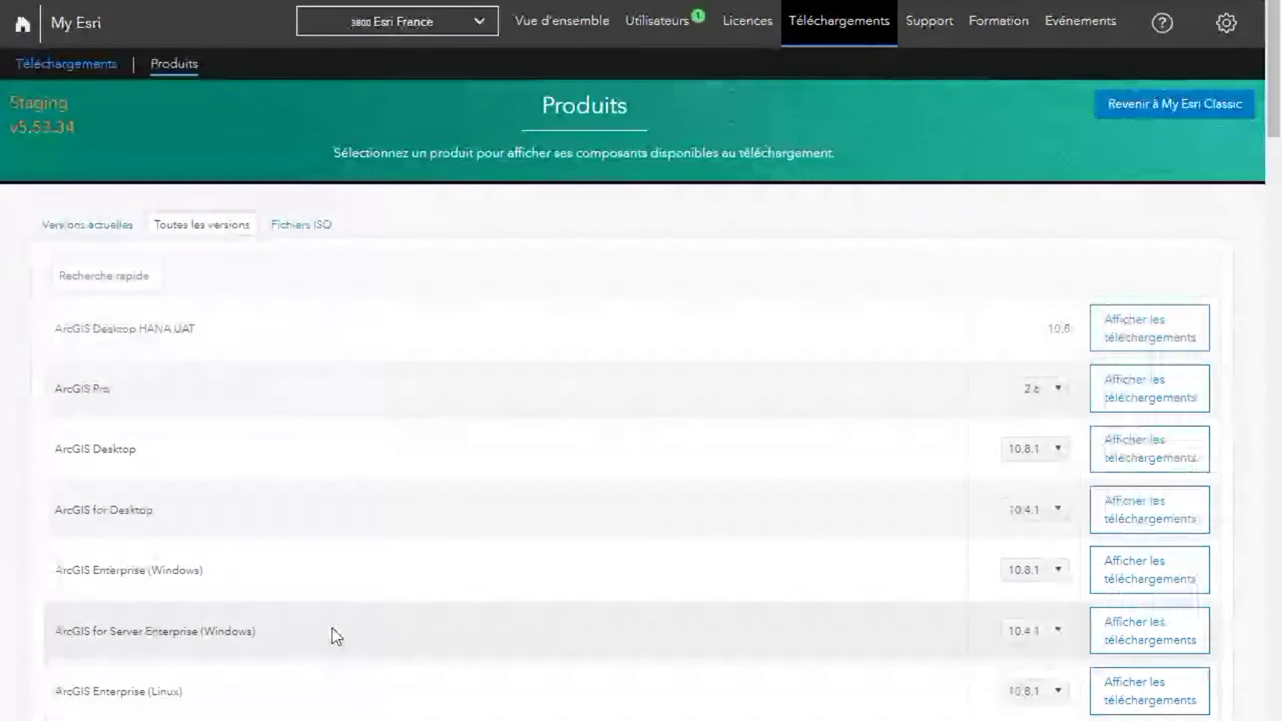
mouse_move(905, 47)
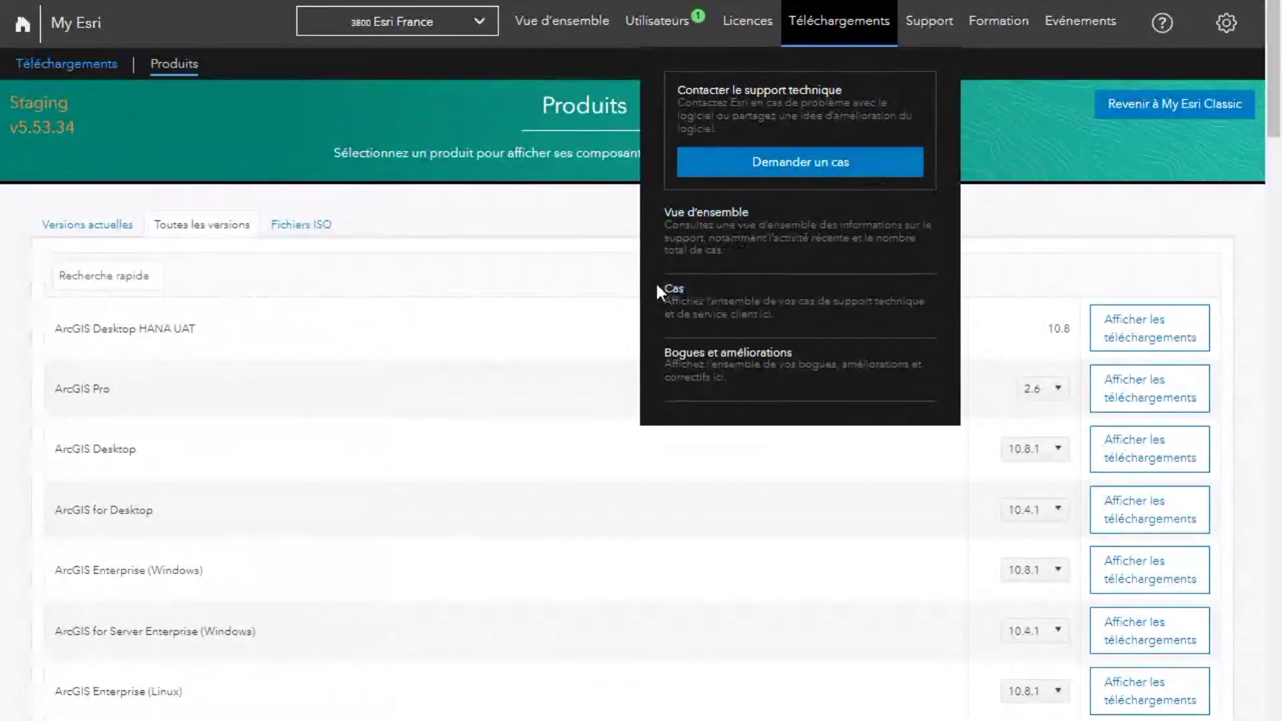
Step: From Support > Vue d'ensemble, open a case listed under Activité récente
click(708, 212)
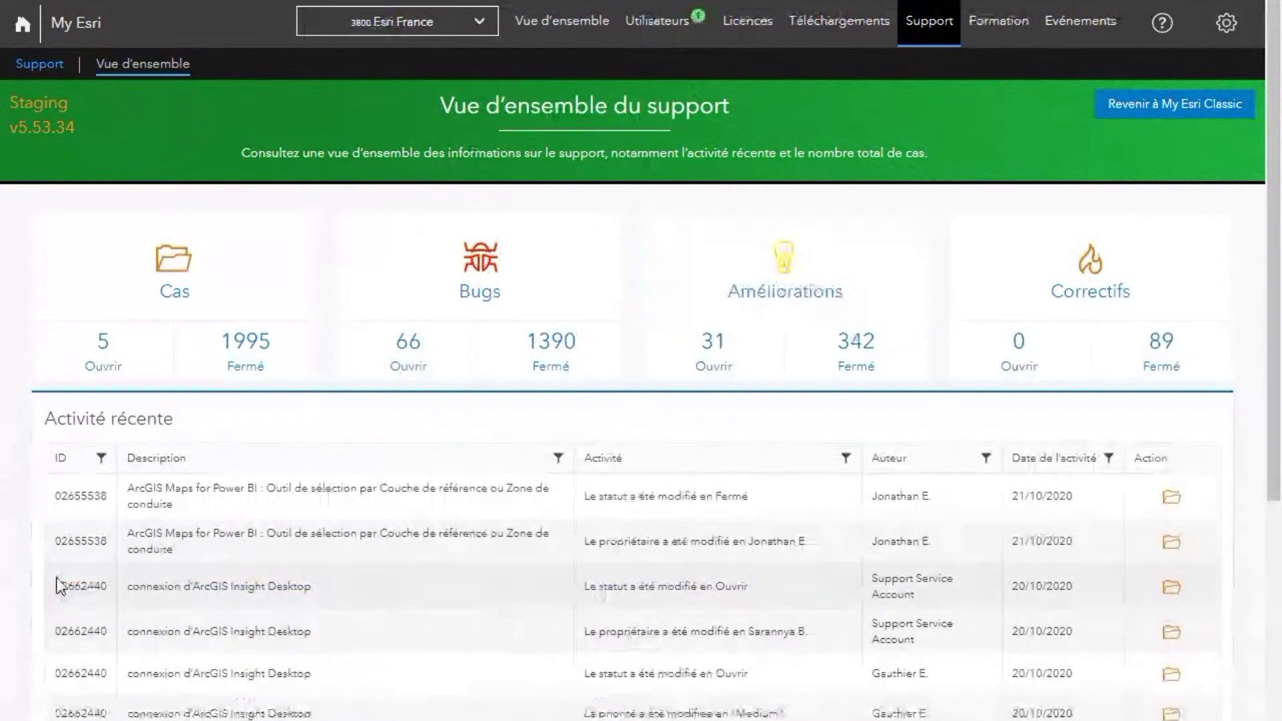
click(1170, 549)
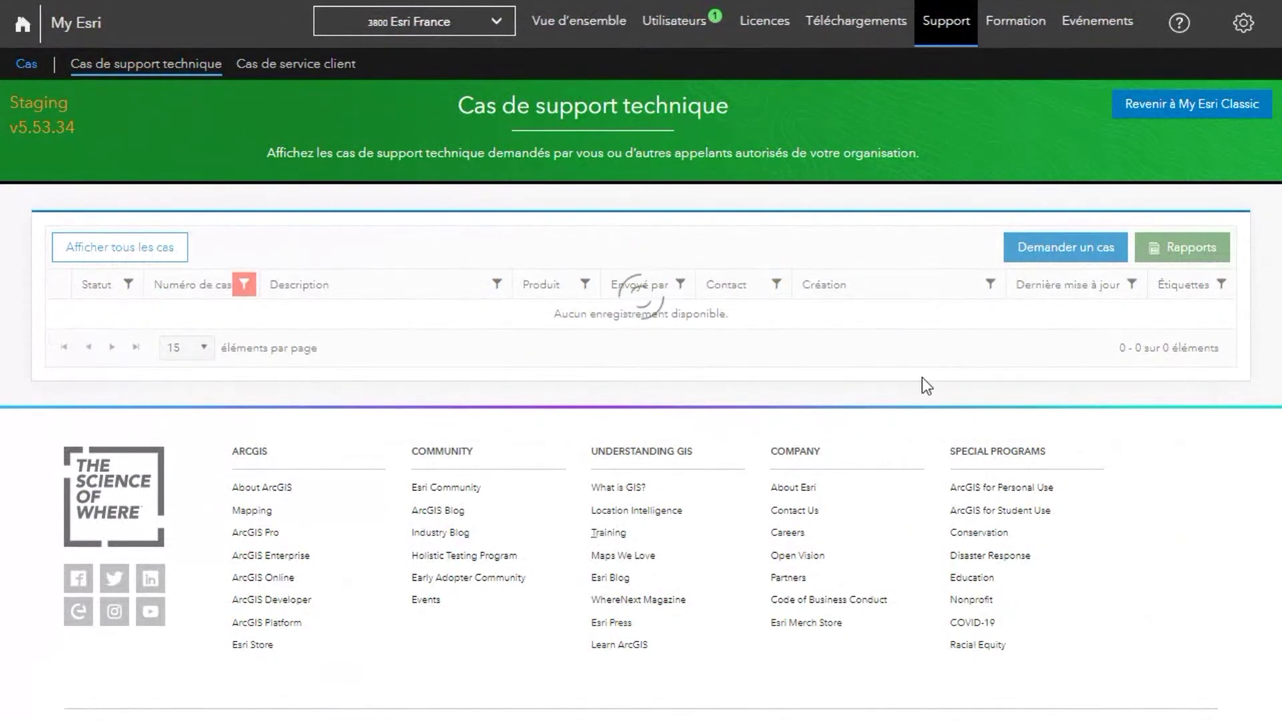
Step: Browse the case details, then return to My Esri Classic from the organisation profile page
click(1012, 26)
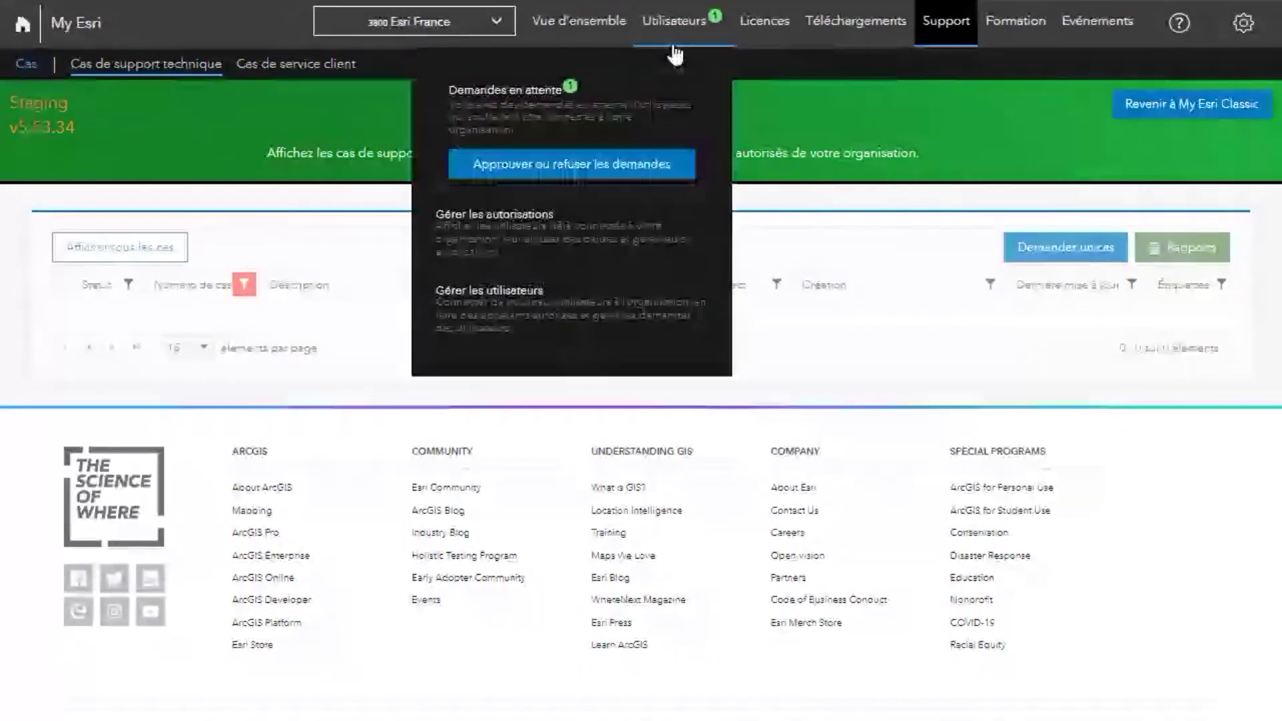
mouse_move(1033, 50)
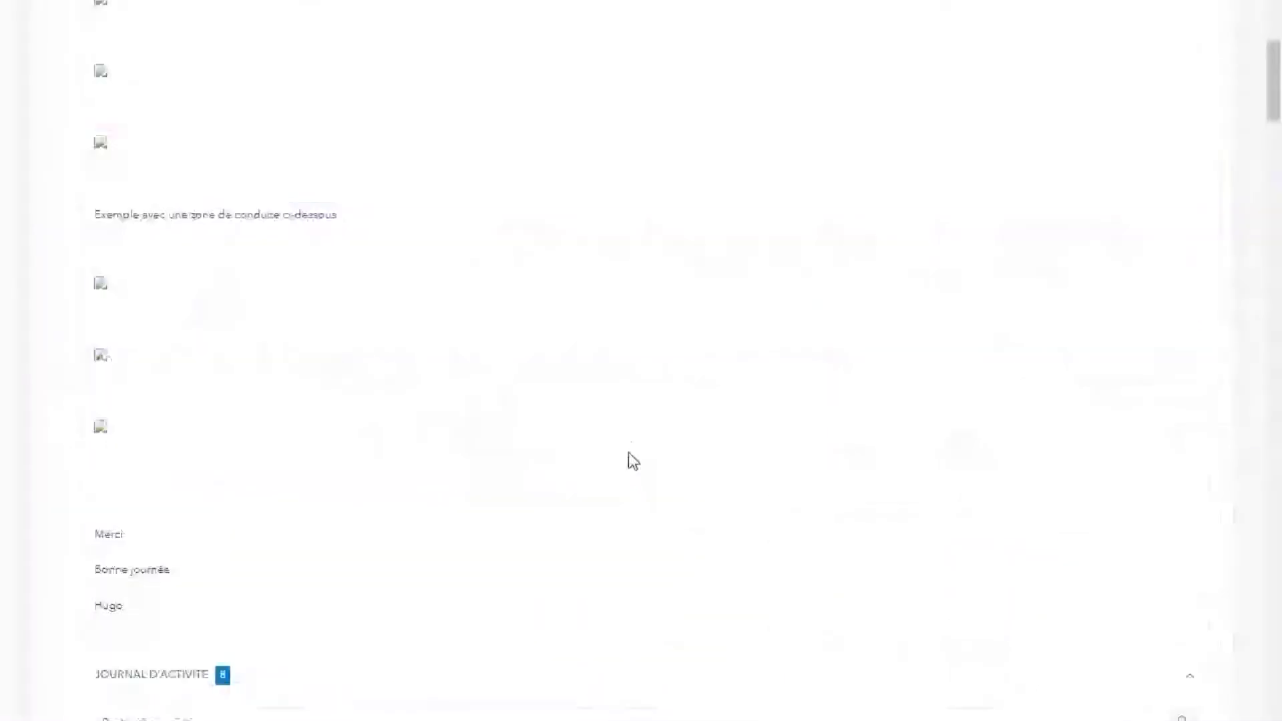
scroll(627, 451, down, 15)
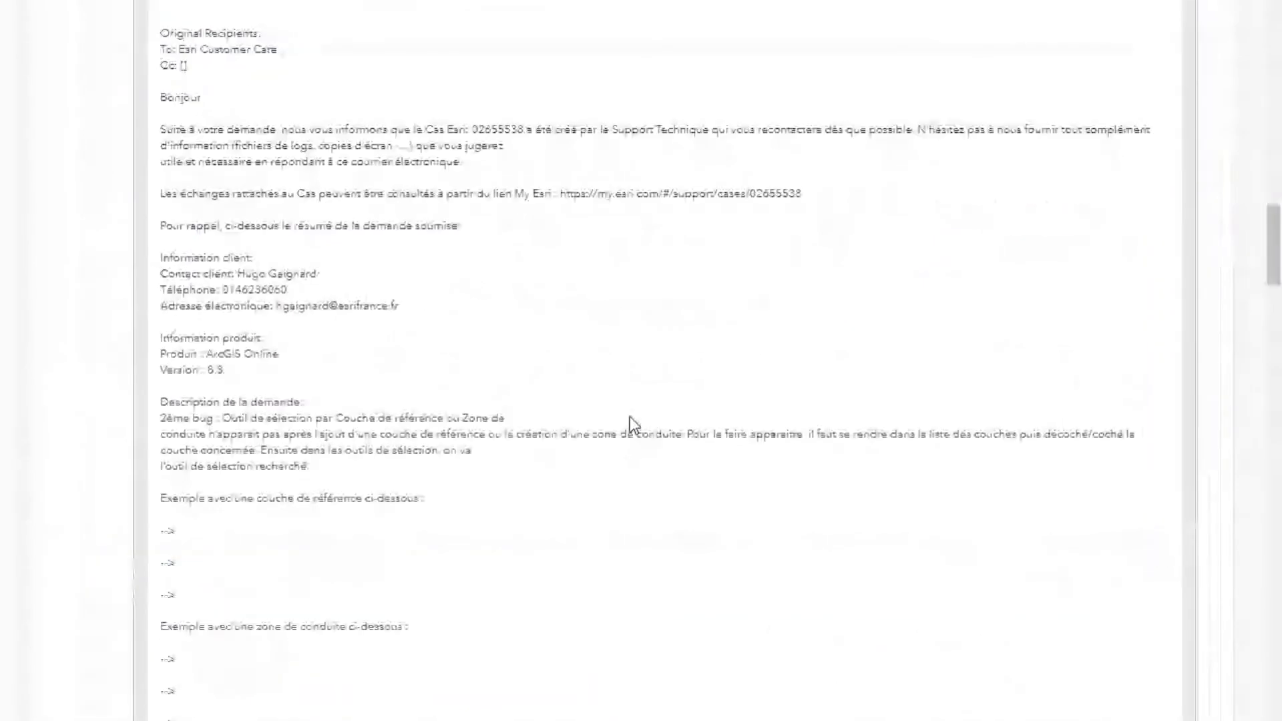
scroll(633, 425, down, 9)
scroll(634, 414, up, 20)
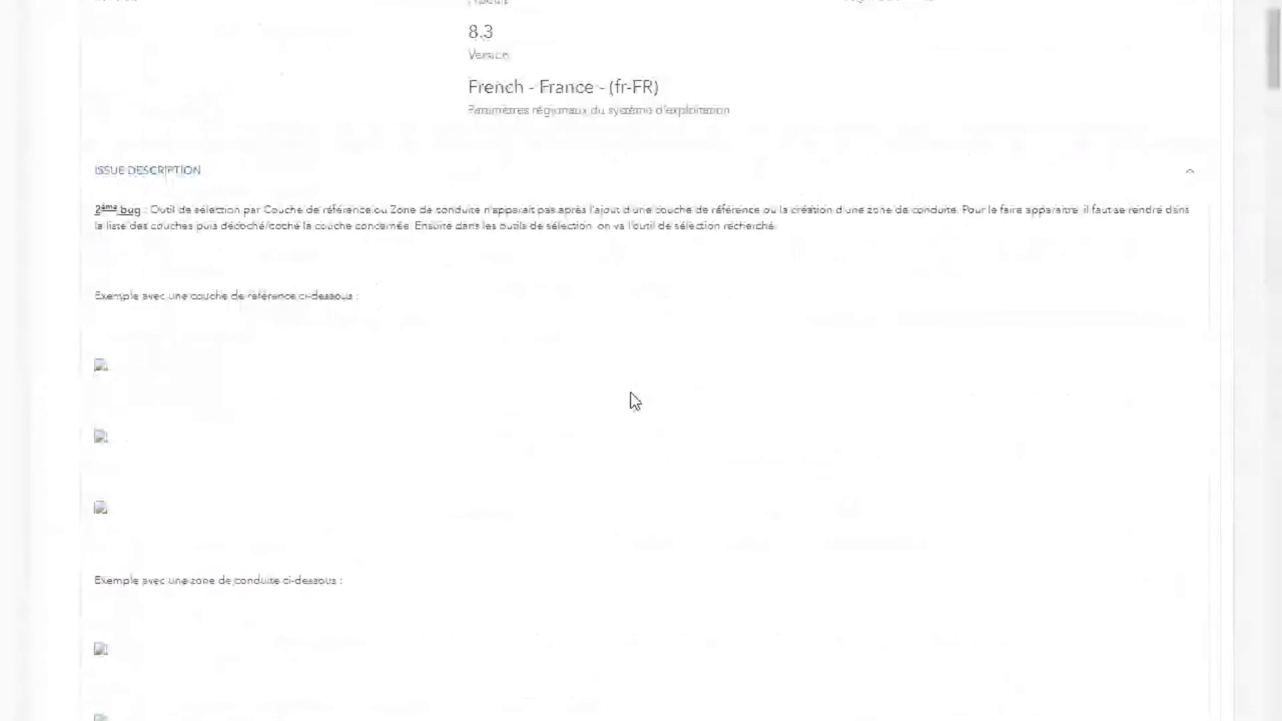
scroll(634, 400, up, 7)
click(1003, 33)
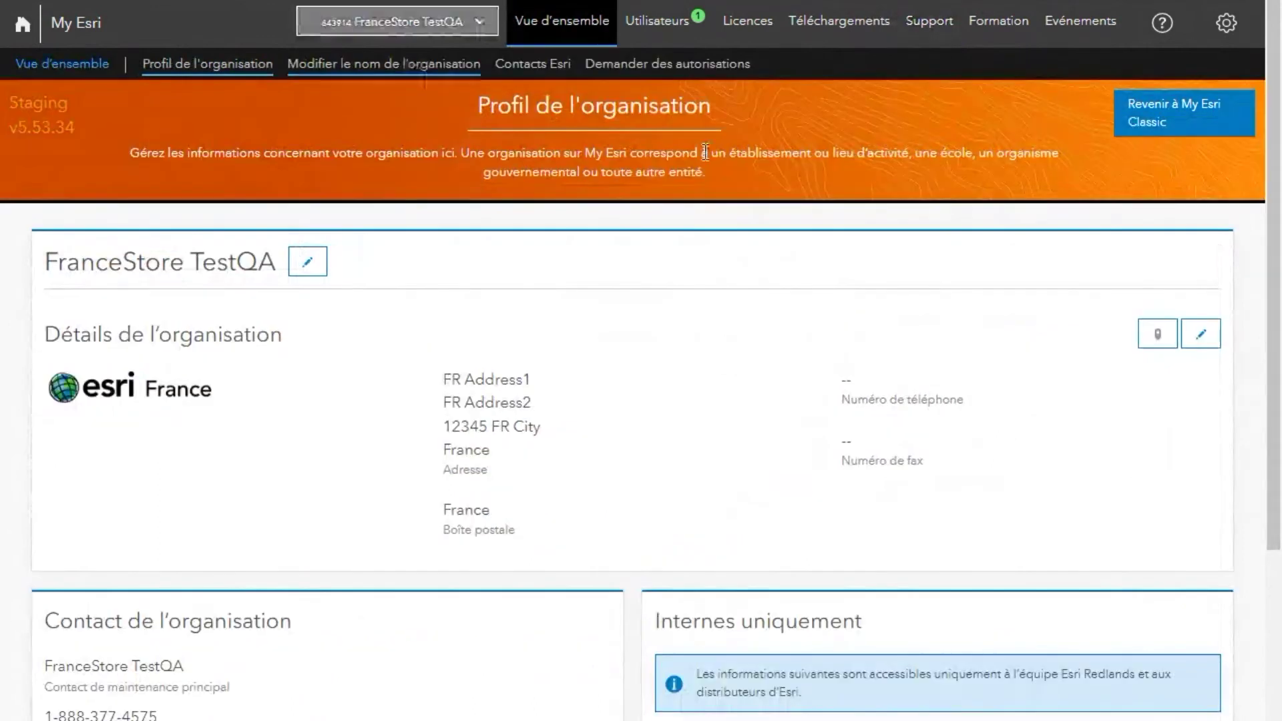
click(1131, 121)
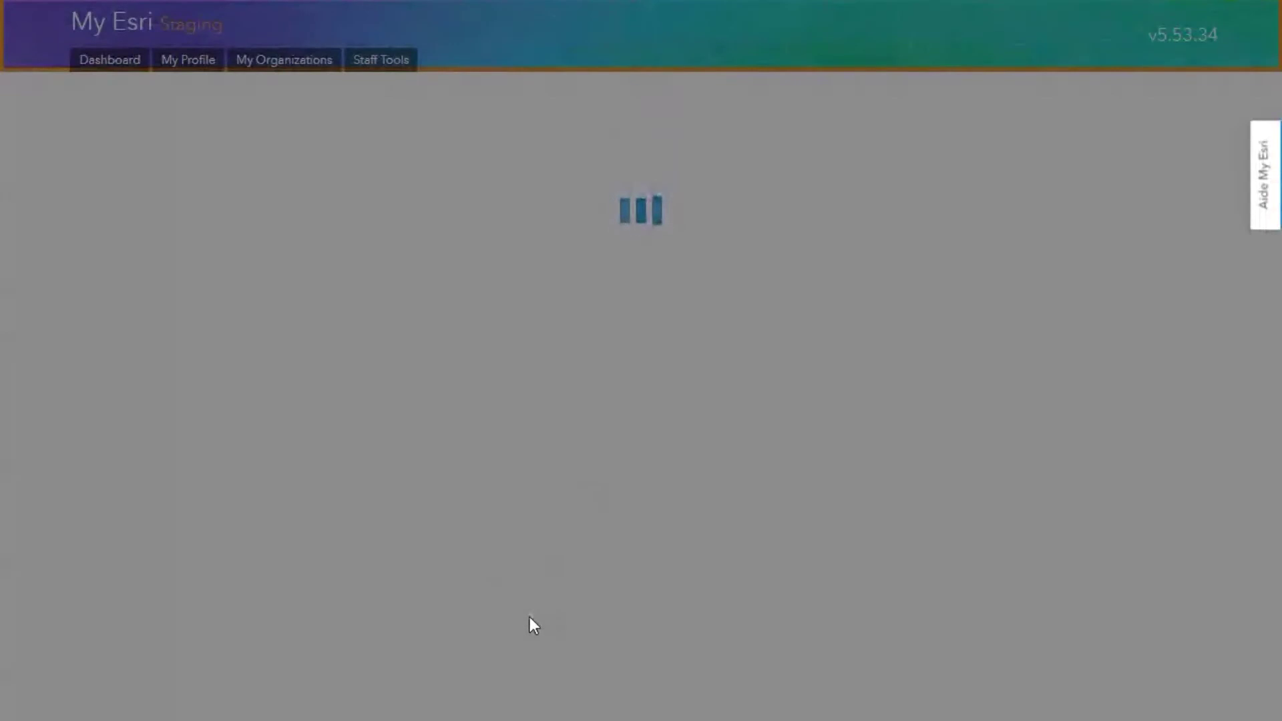